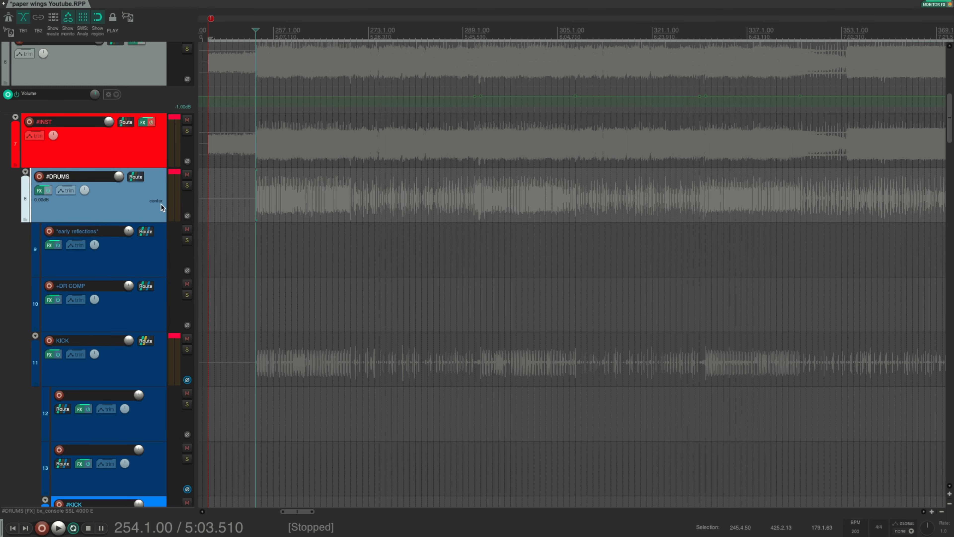
Solo the #DRUMS bus and listen to it from bar 254.
scroll(173, 196, left, 5)
click(187, 186)
key(space)
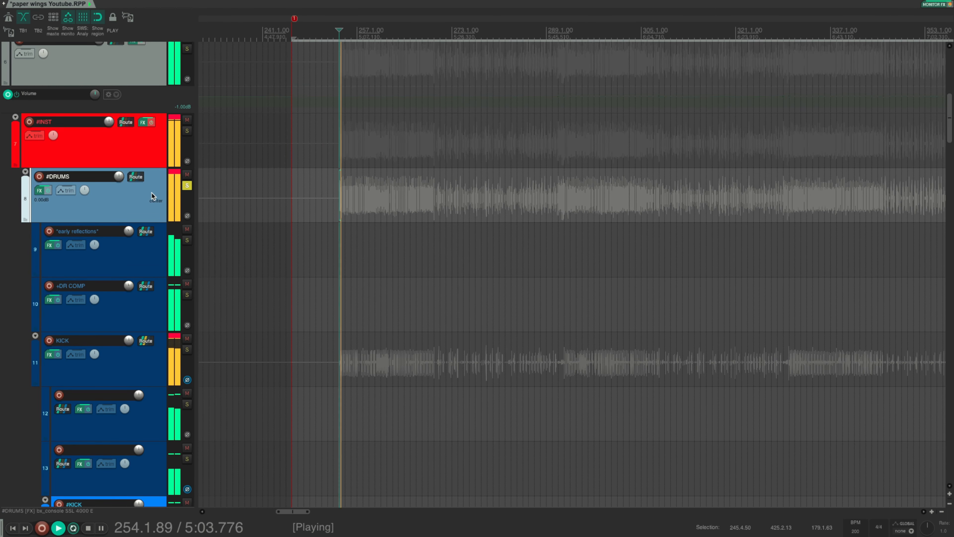
scroll(187, 186, down, 1)
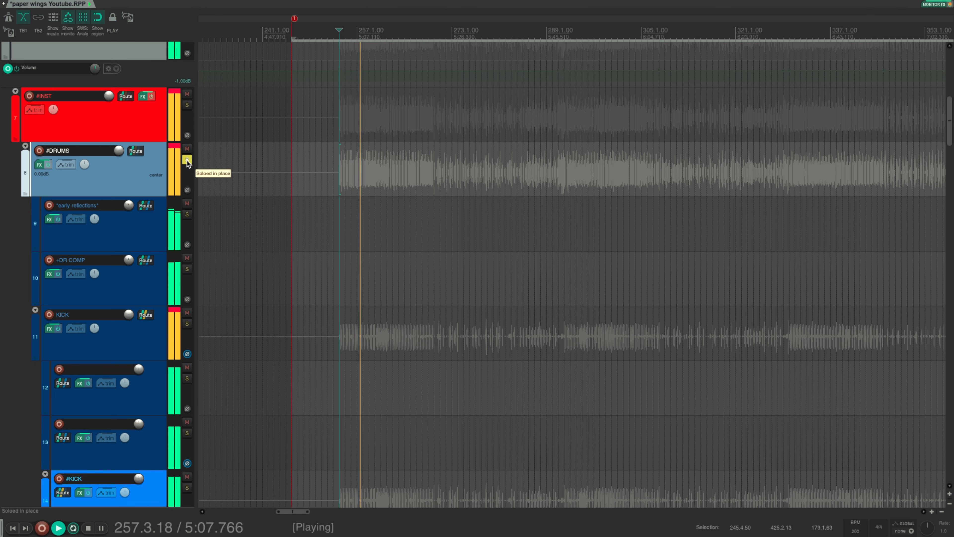
key(space)
Audition the Prog Rock Bass - stem track soloed from bar 254, clearing its solo at the end.
scroll(162, 166, down, 10)
scroll(162, 166, down, 10)
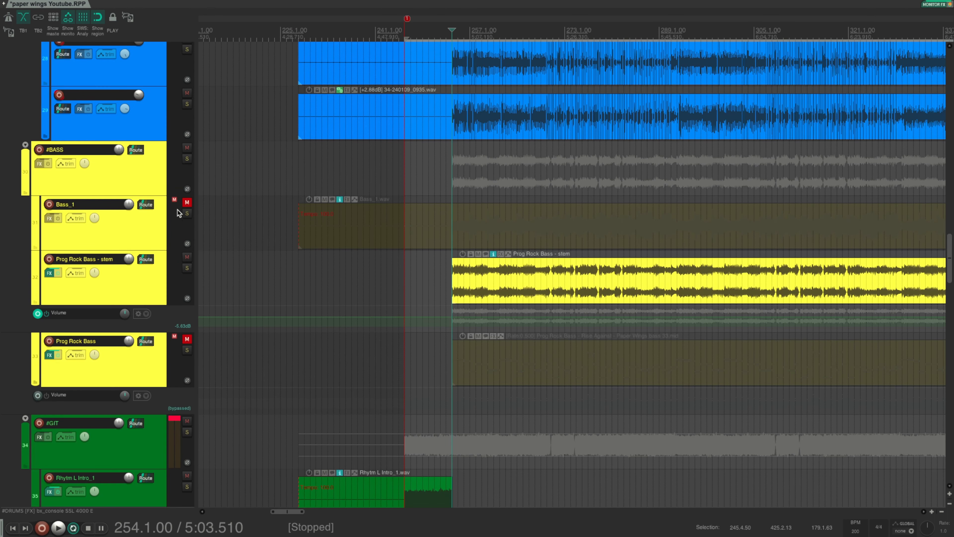
click(187, 267)
key(space)
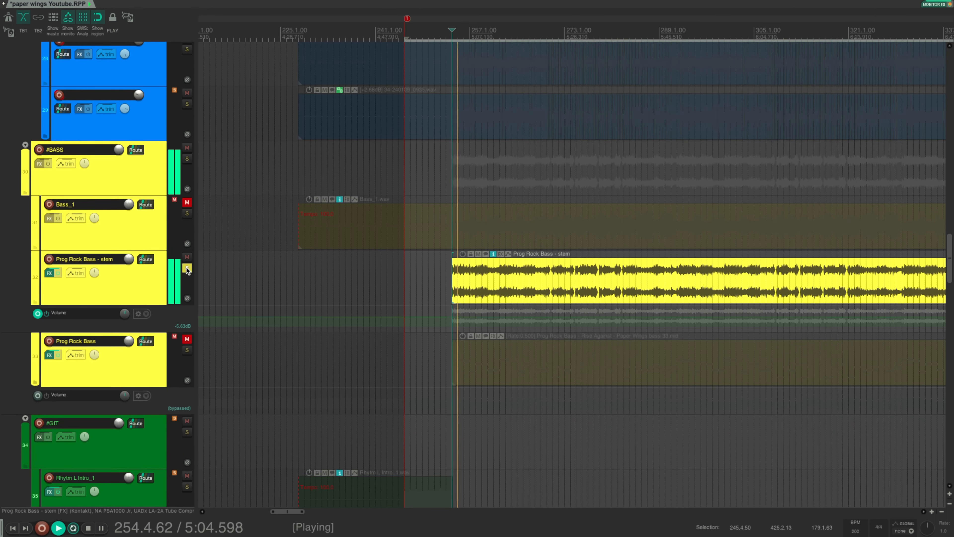
scroll(188, 271, down, 2)
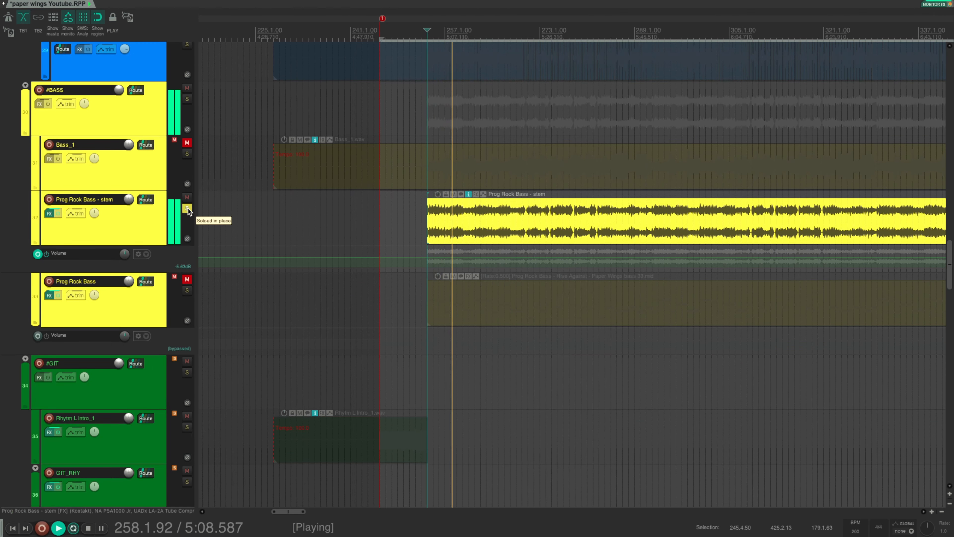
click(187, 208)
key(space)
Audition the GIT_RHY rhythm guitar bus soloed from bar 254, clearing its solo at the end.
scroll(151, 218, down, 8)
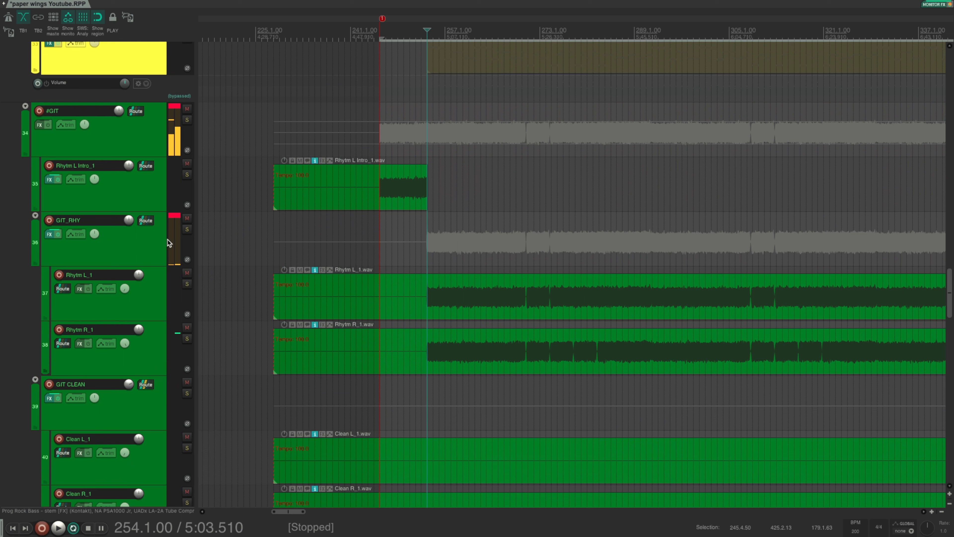
click(187, 229)
key(space)
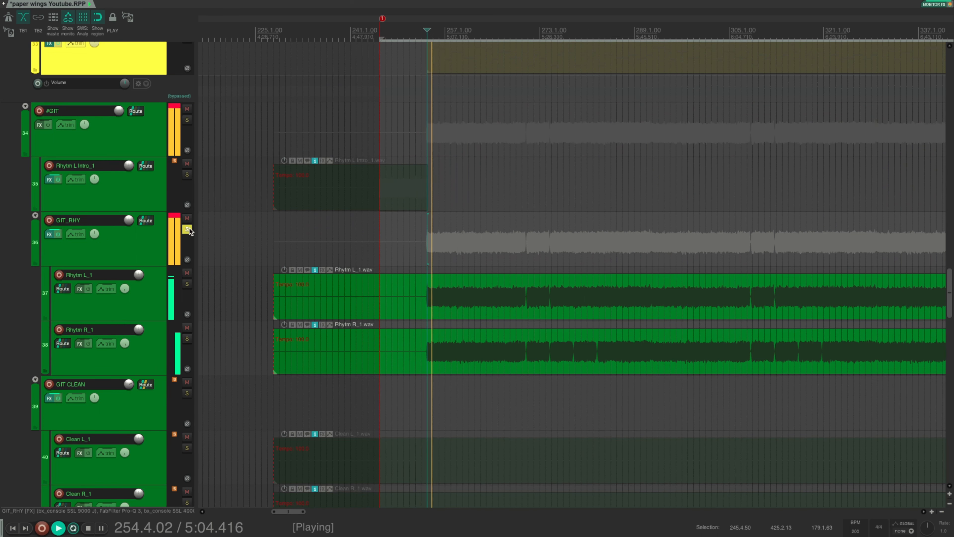
scroll(171, 239, down, 1)
scroll(171, 239, down, 6)
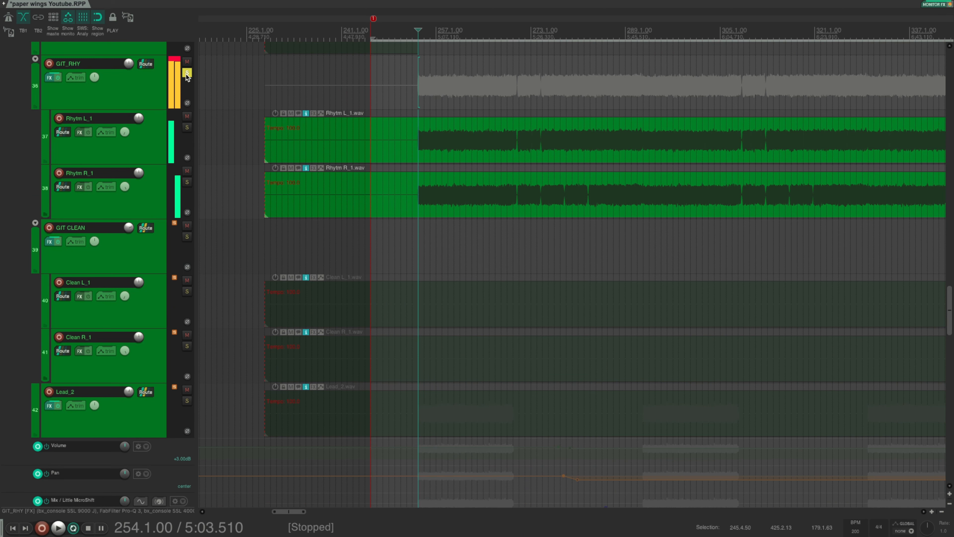
click(187, 72)
key(space)
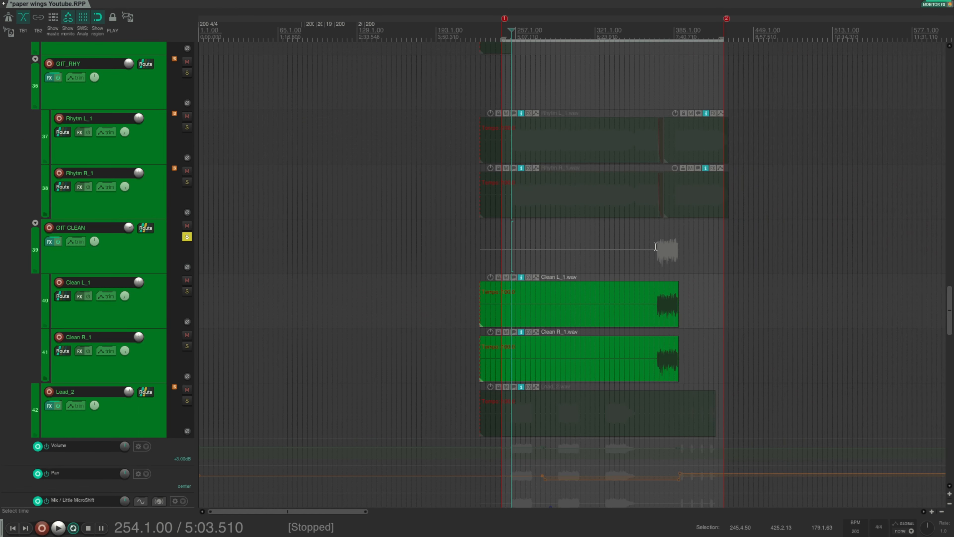
Play the soloed GIT CLEAN bus from bar 372, where the clean guitar part begins, and stop playback.
click(656, 247)
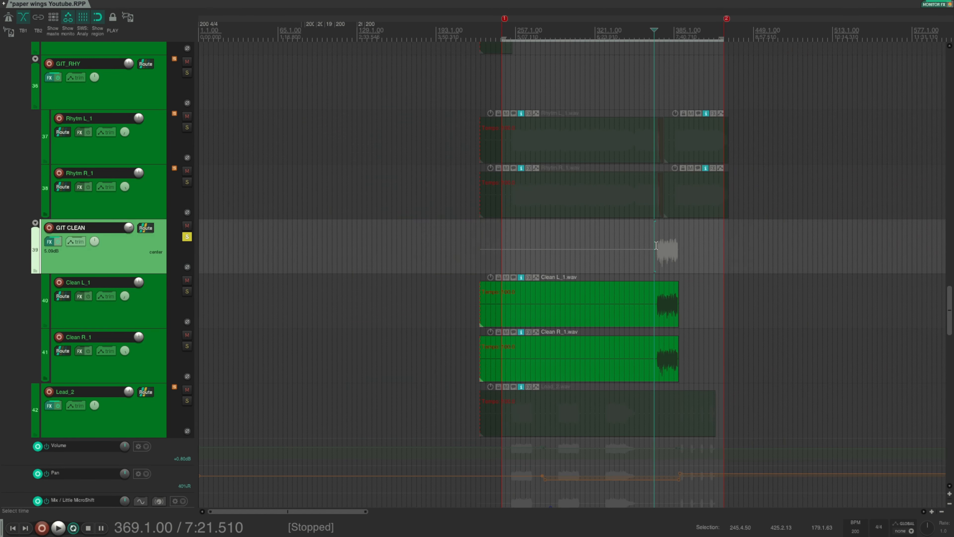
scroll(657, 245, up, 5)
click(621, 240)
key(space)
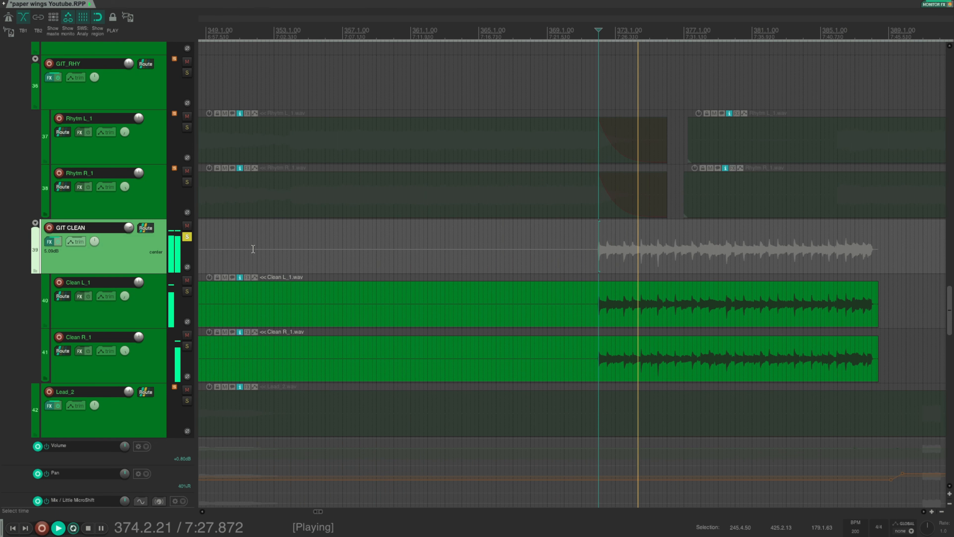
key(space)
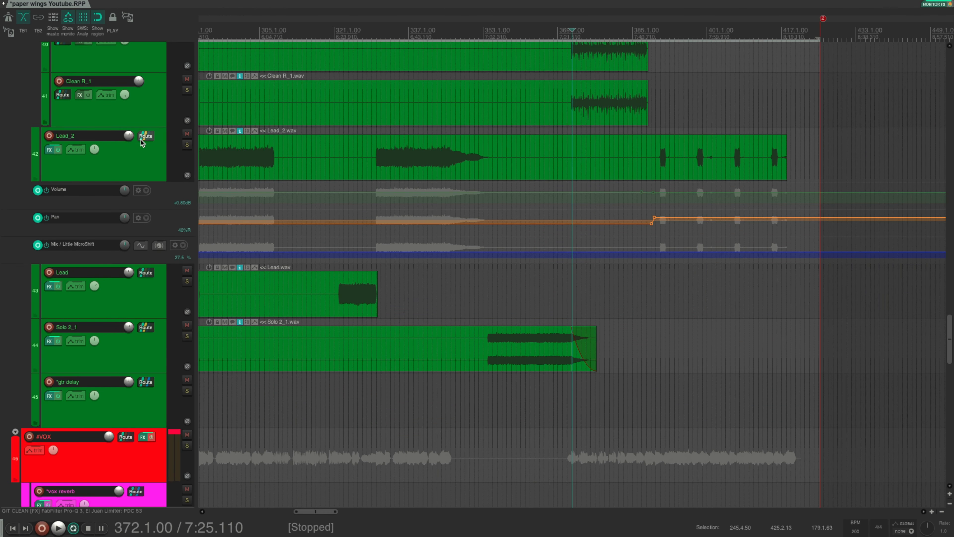
Solo the Lead_2 guitar track and listen to it from bar 330.
click(187, 145)
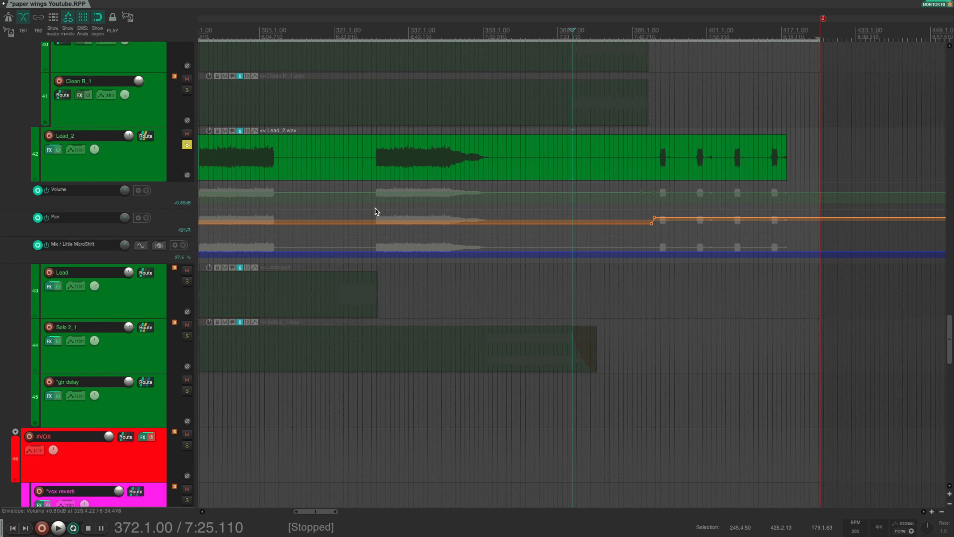
click(376, 210)
key(space)
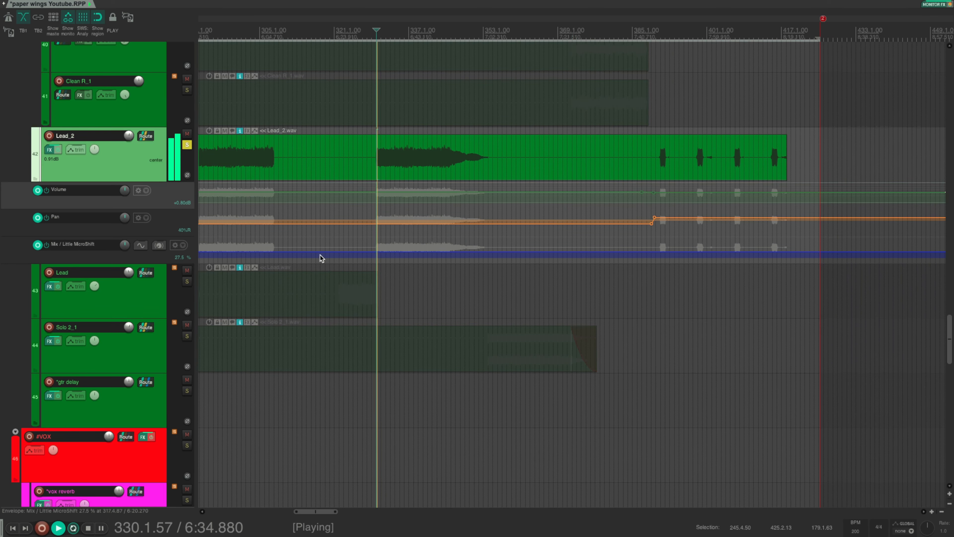
key(space)
Audition the Lead guitar track soloed from bar 322, clearing its solo at the end.
click(187, 281)
click(339, 266)
key(space)
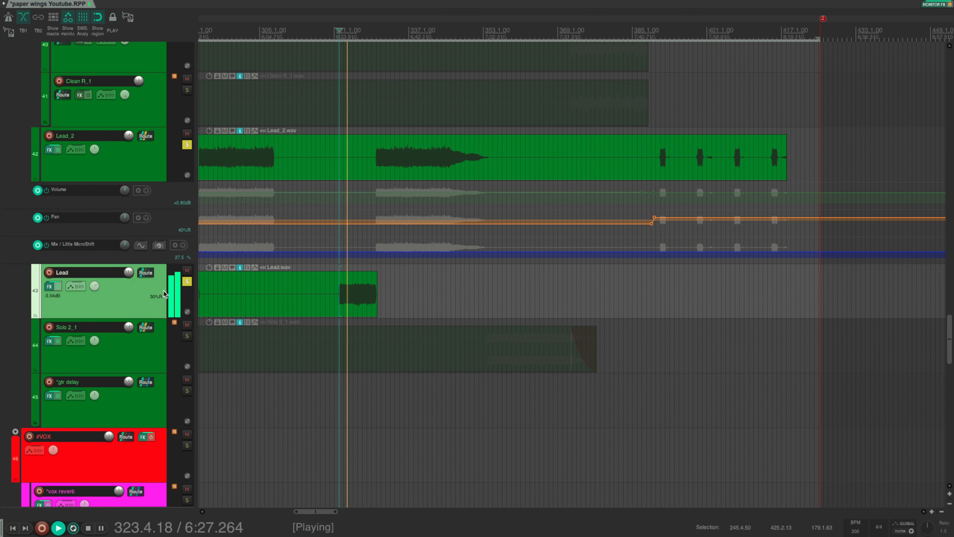
key(space)
click(187, 281)
Audition the Solo 2_1 track soloed from bar 355, clearing the leftover Lead_2 solo and its own solo.
click(187, 336)
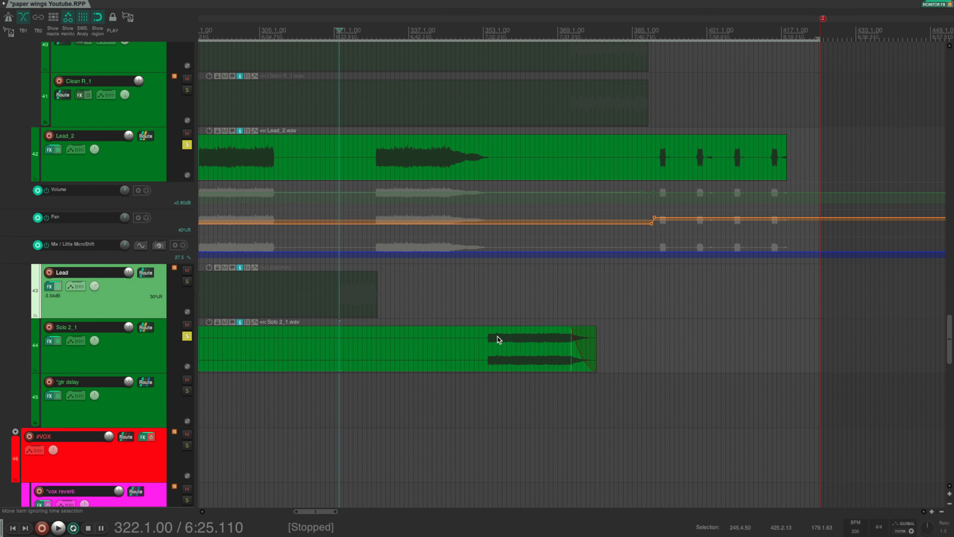
click(492, 306)
key(space)
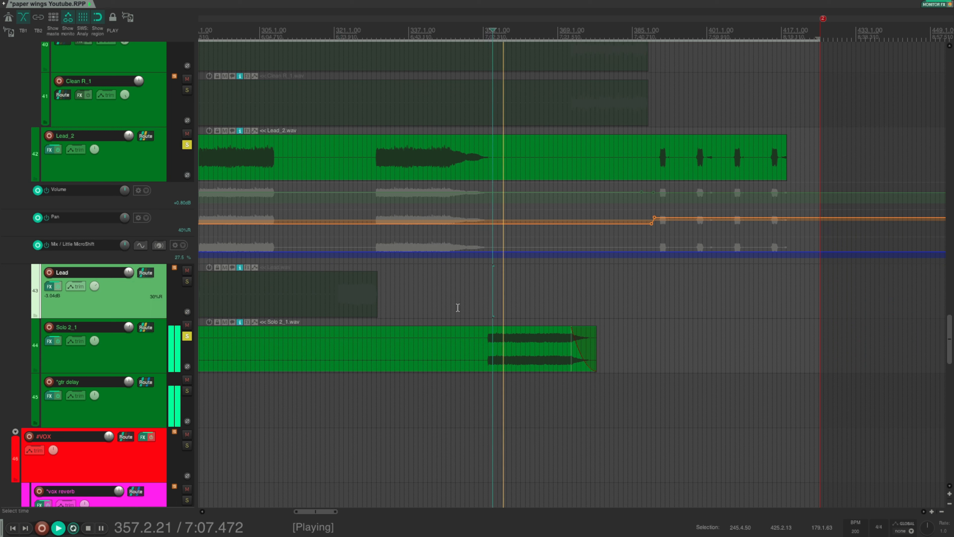
click(186, 144)
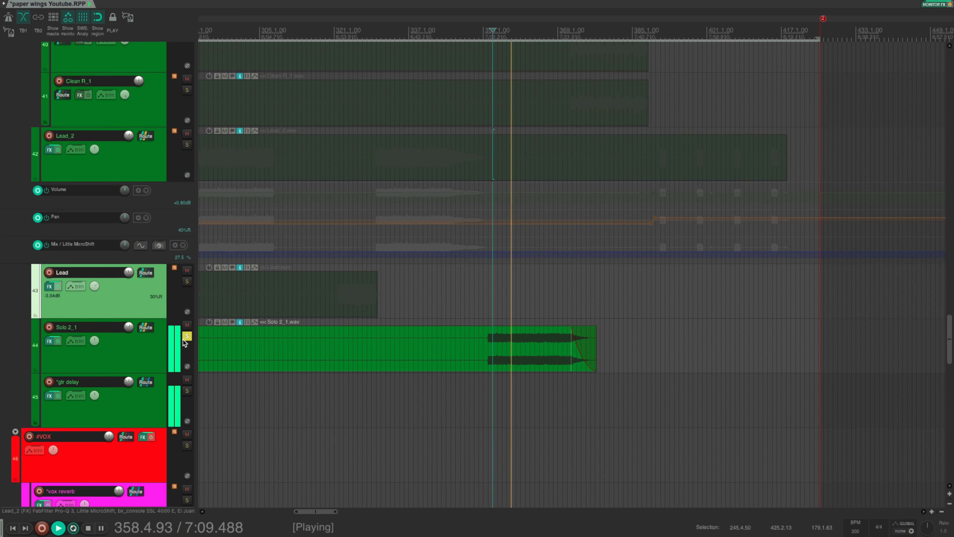
click(187, 335)
key(space)
Solo the Main Vox_1 track and listen to its first vocal phrase from bar 291.
scroll(150, 344, down, 10)
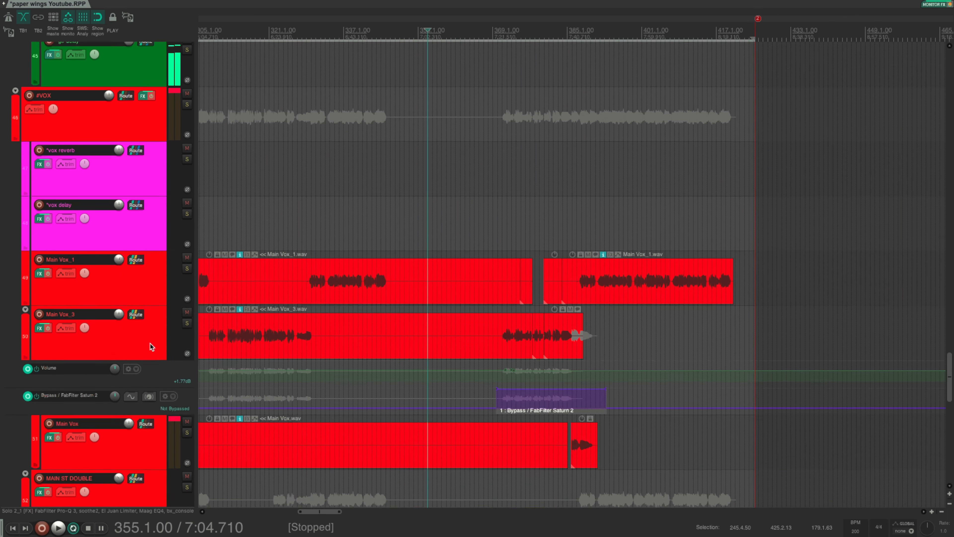
scroll(347, 334, down, 3)
click(350, 188)
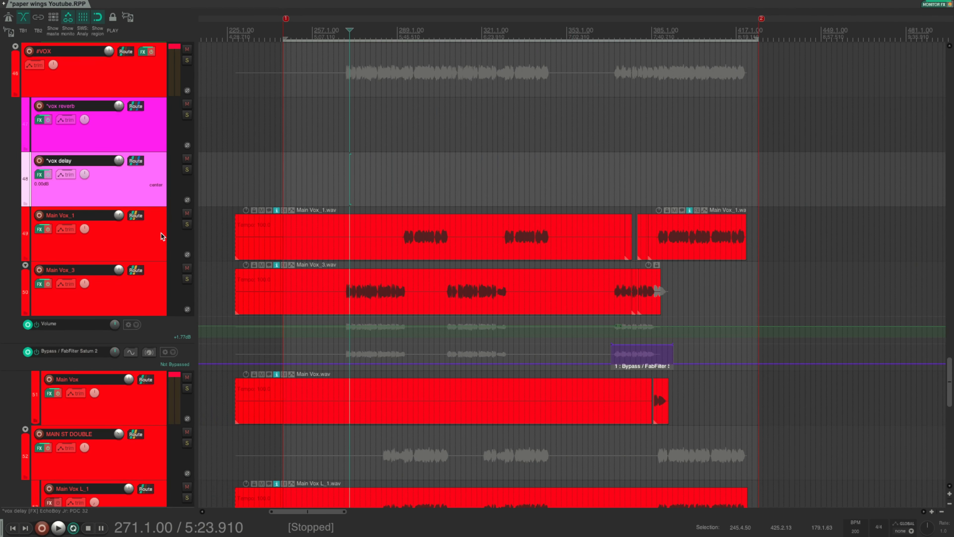
click(408, 202)
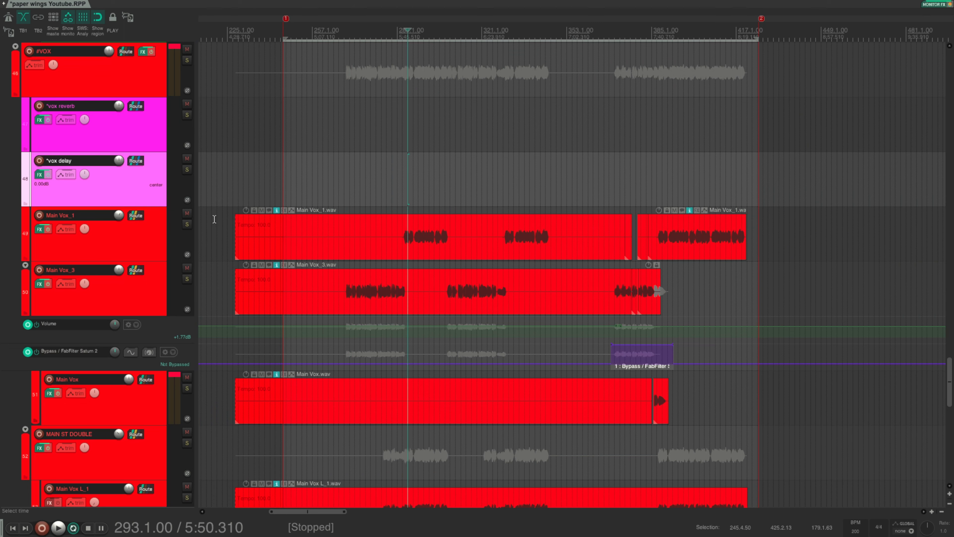
click(187, 224)
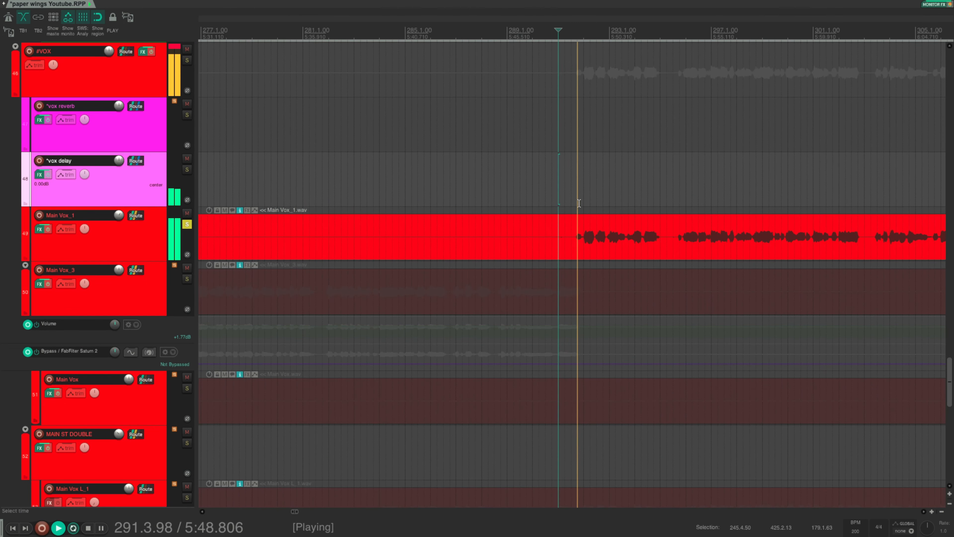
scroll(580, 203, down, 2)
scroll(579, 203, down, 3)
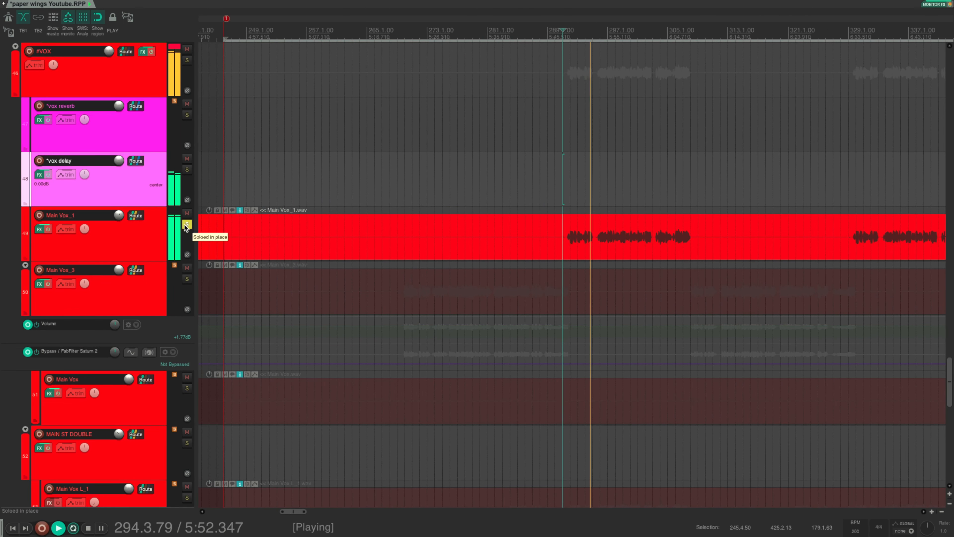
key(space)
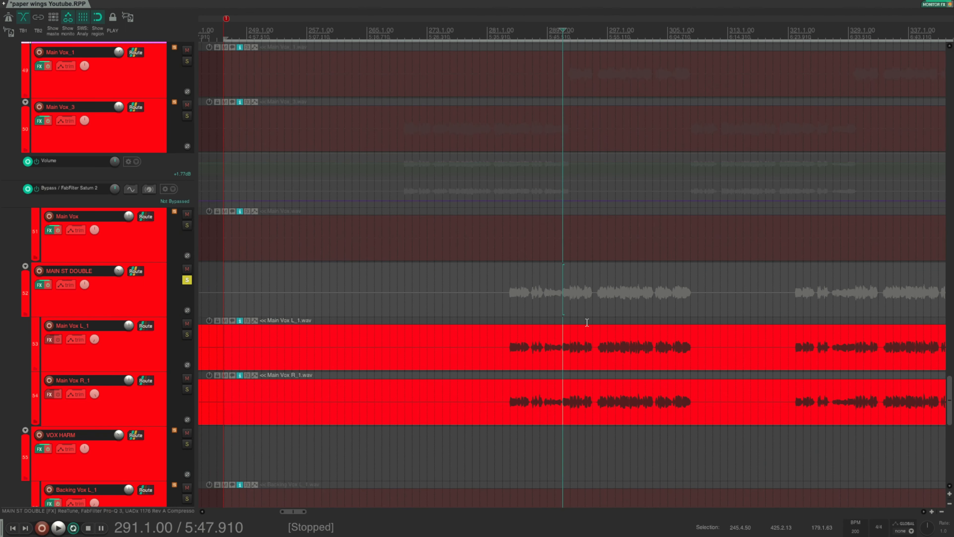
Listen to the soloed MAIN ST DOUBLE vocal bus from bar 291.
key(space)
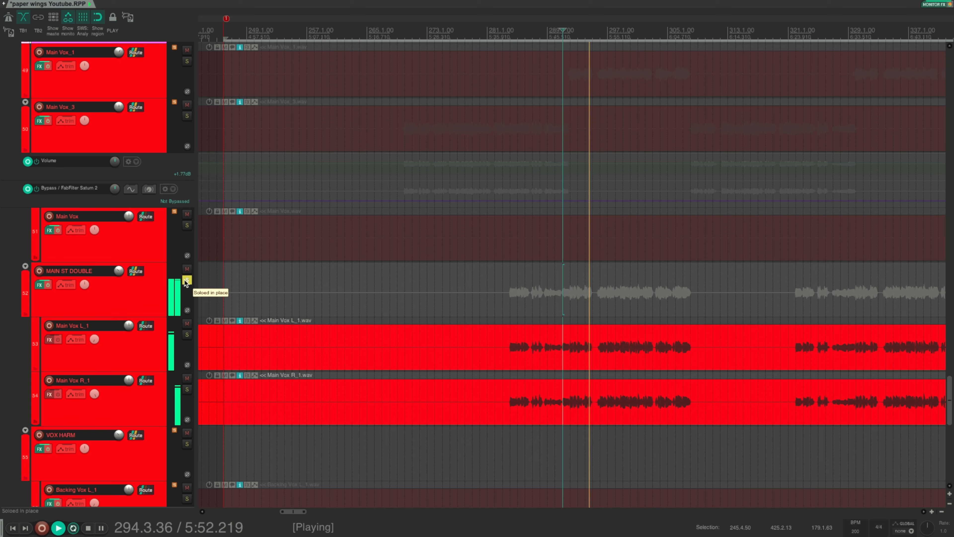
key(space)
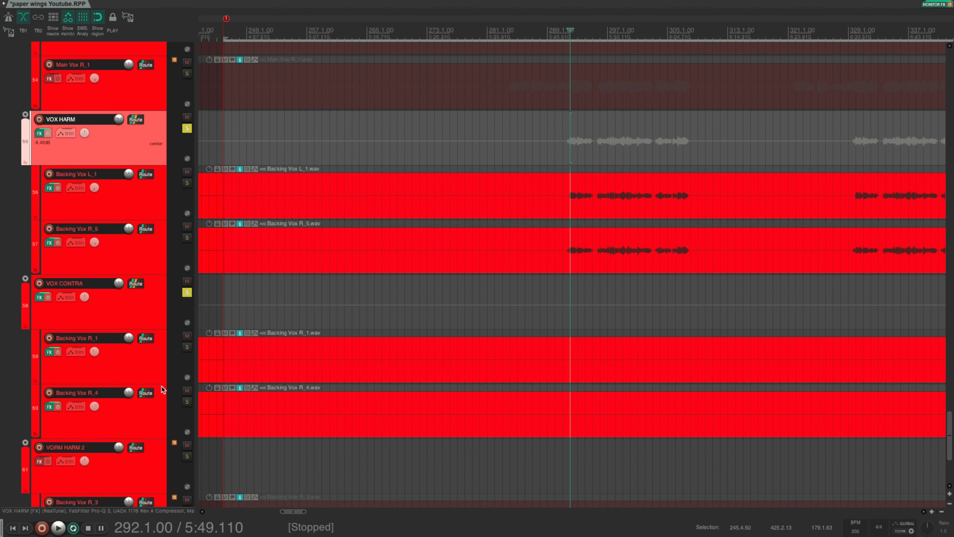
Audition VOX HARM, VOX CONTRA and VORM HARM 2 soloed together from bar 401, then clear all three solos and stop playback.
scroll(189, 434, down, 1)
click(187, 405)
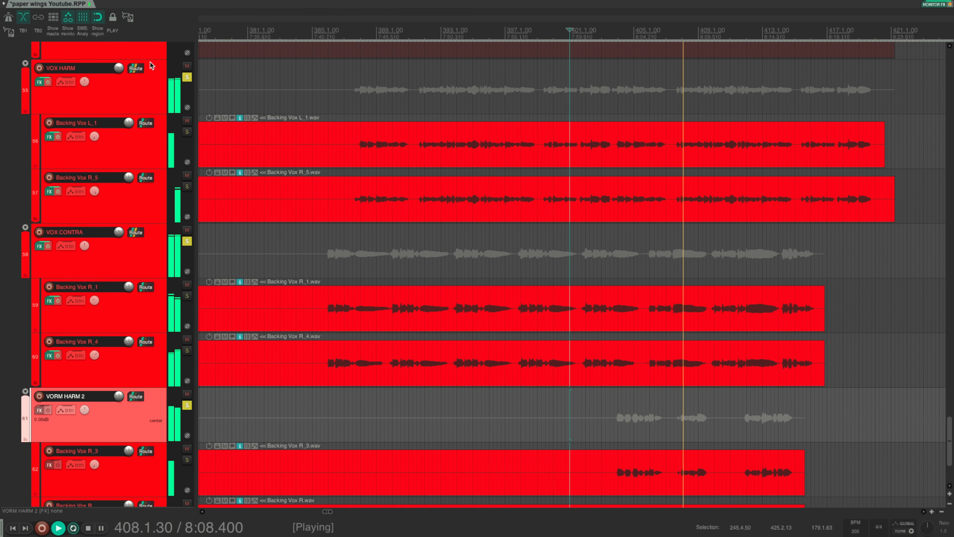
click(187, 77)
click(187, 241)
click(187, 405)
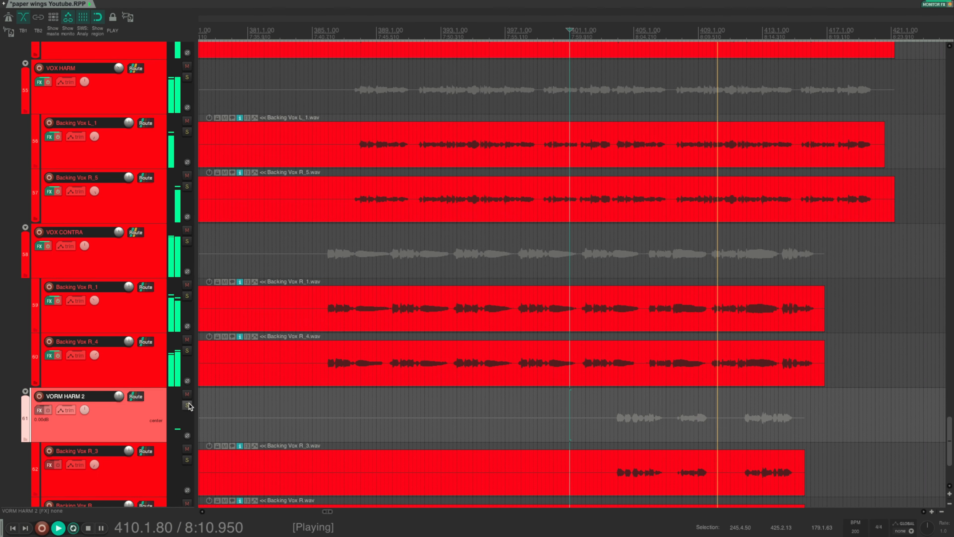
scroll(637, 435, right, 3)
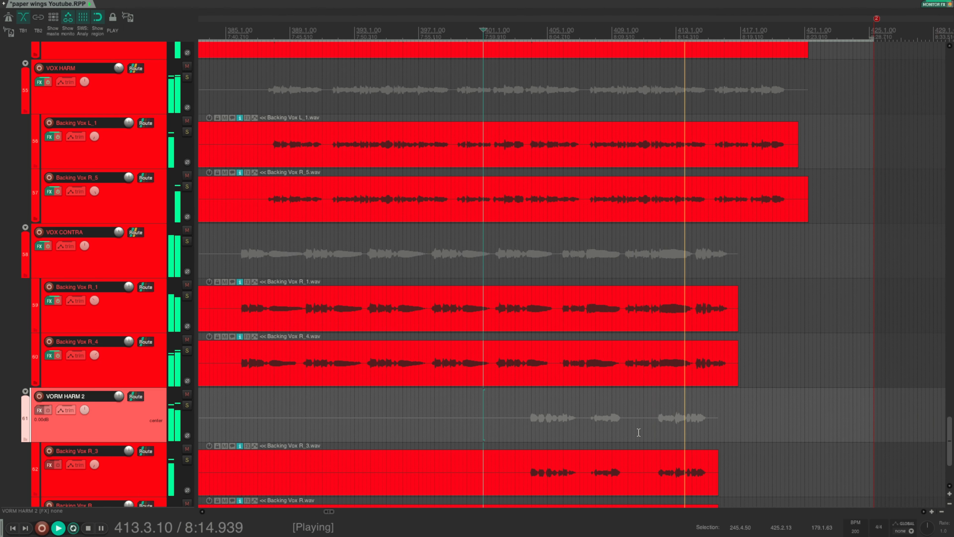
key(space)
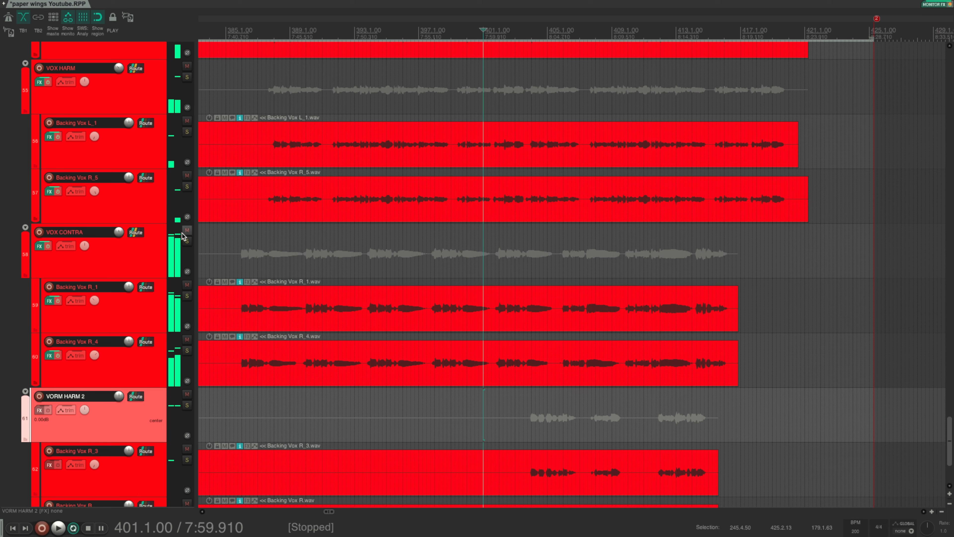
Go back to the #MASTER and drum buses near the start of the track list and select the KICK track.
scroll(15, 229, up, 15)
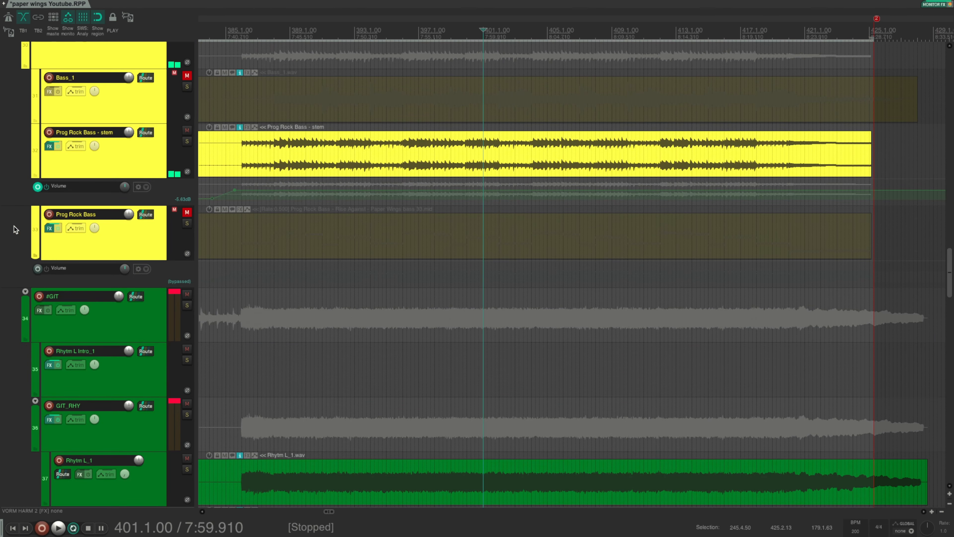
scroll(15, 230, up, 12)
scroll(14, 230, up, 15)
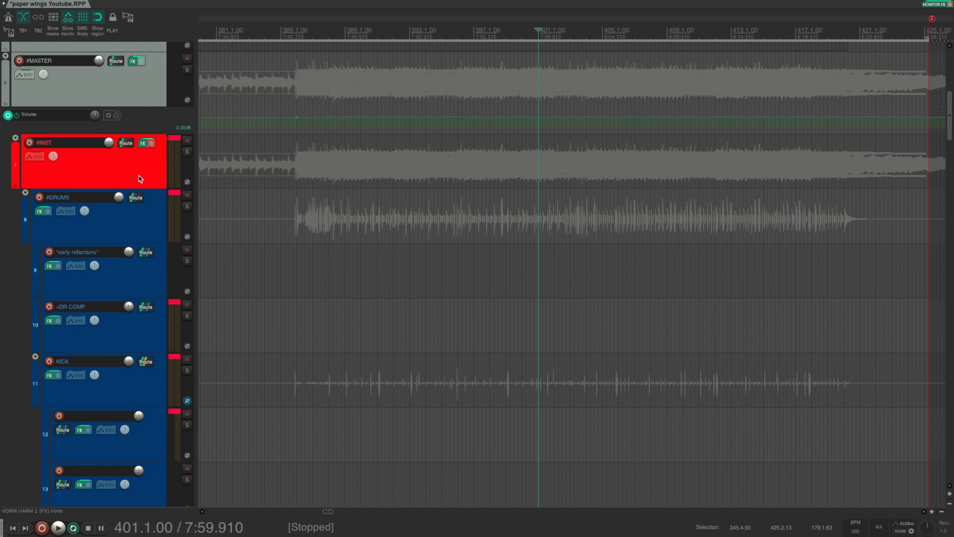
click(125, 386)
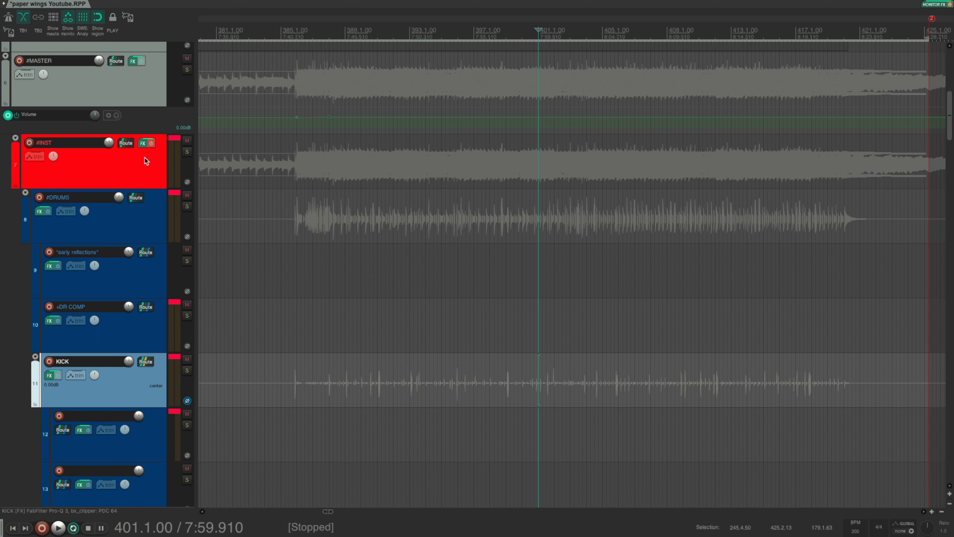
click(145, 95)
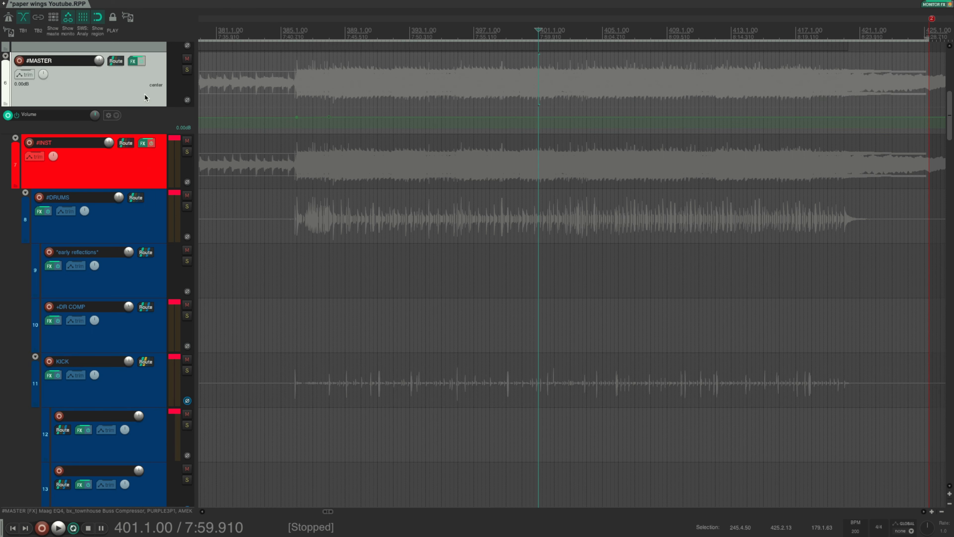
click(125, 385)
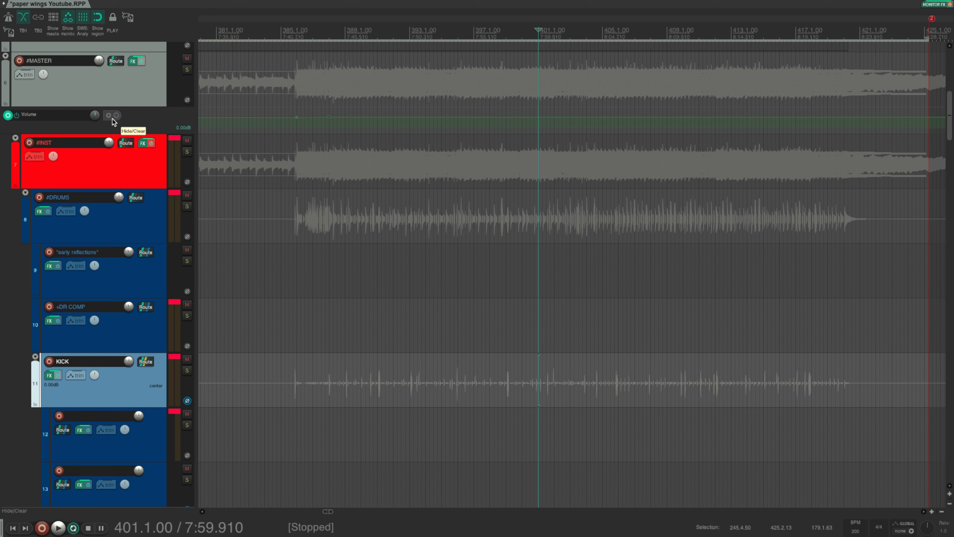
Open the #MASTER track's FX chain and bypass bx_masterdesk Pro, Newfangled Saturate and bx_townhouse Buss Compressor.
click(143, 88)
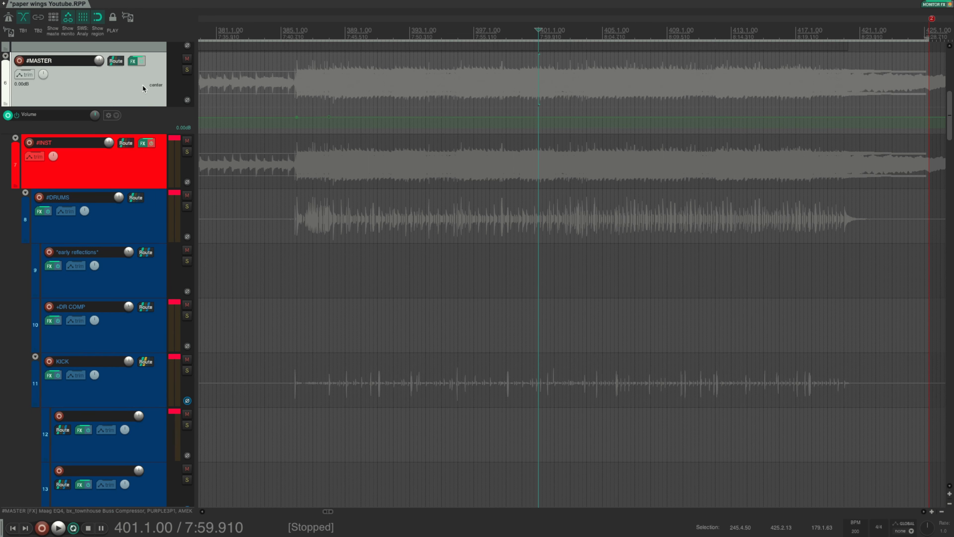
click(133, 61)
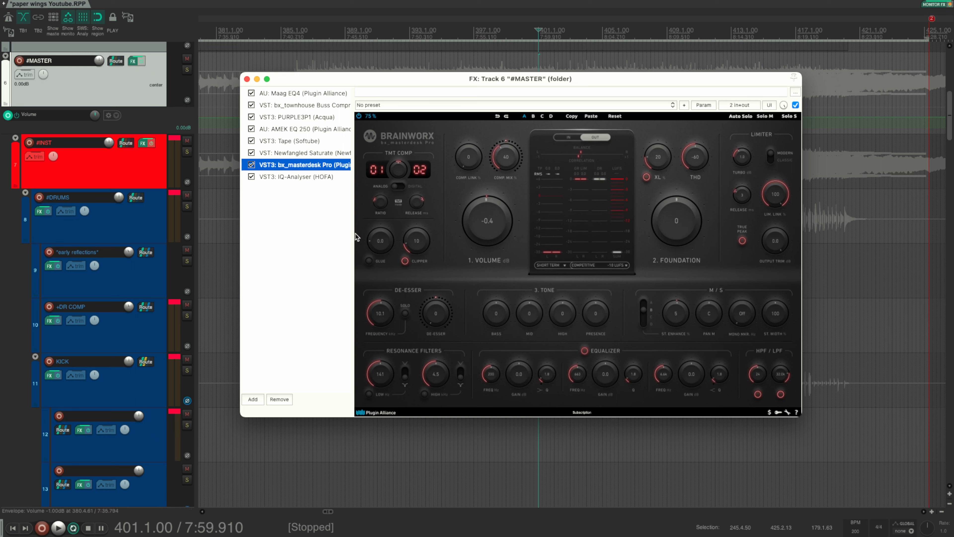
click(251, 165)
click(251, 155)
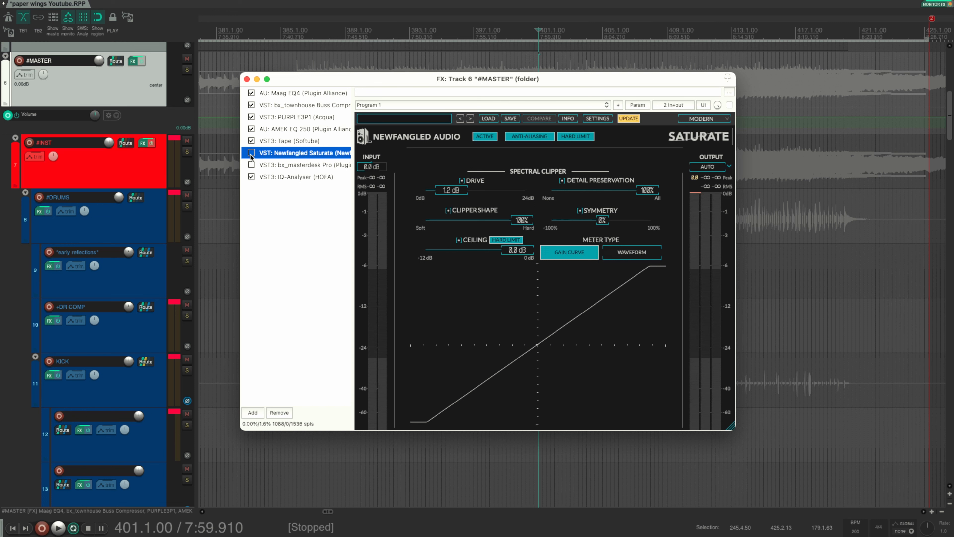
click(290, 108)
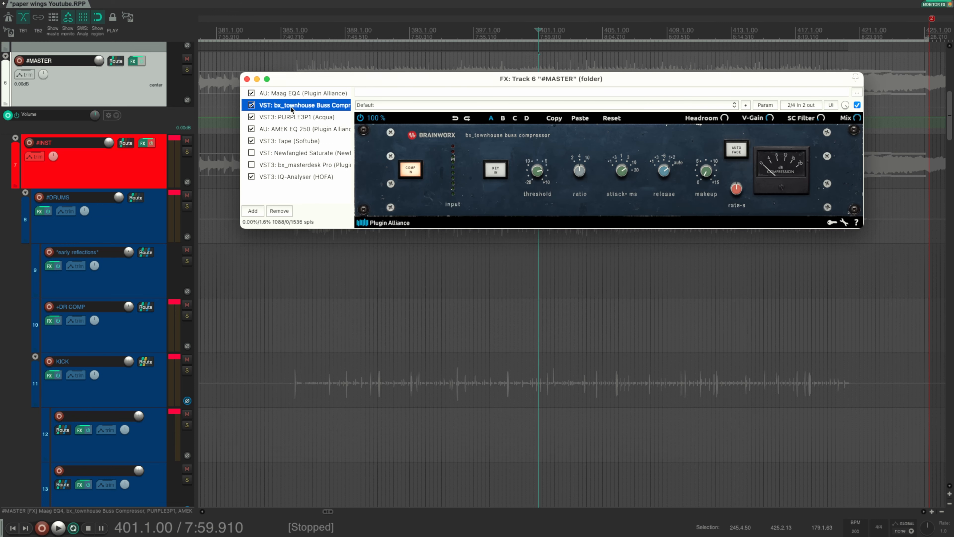
click(251, 105)
Review the bx_masterdesk Pro and Newfangled Saturate settings on #MASTER, then leave the FX chain and select the #INST track.
click(297, 165)
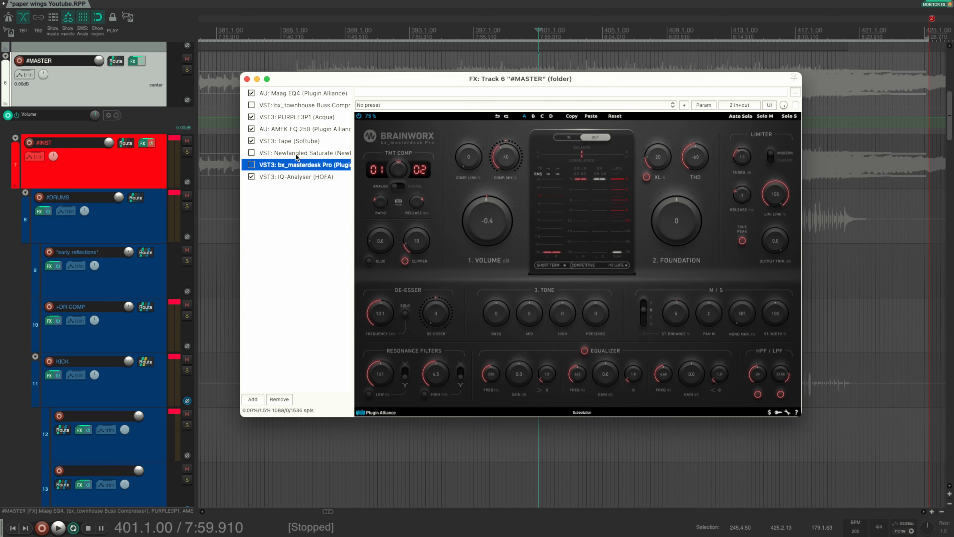
click(298, 153)
click(298, 165)
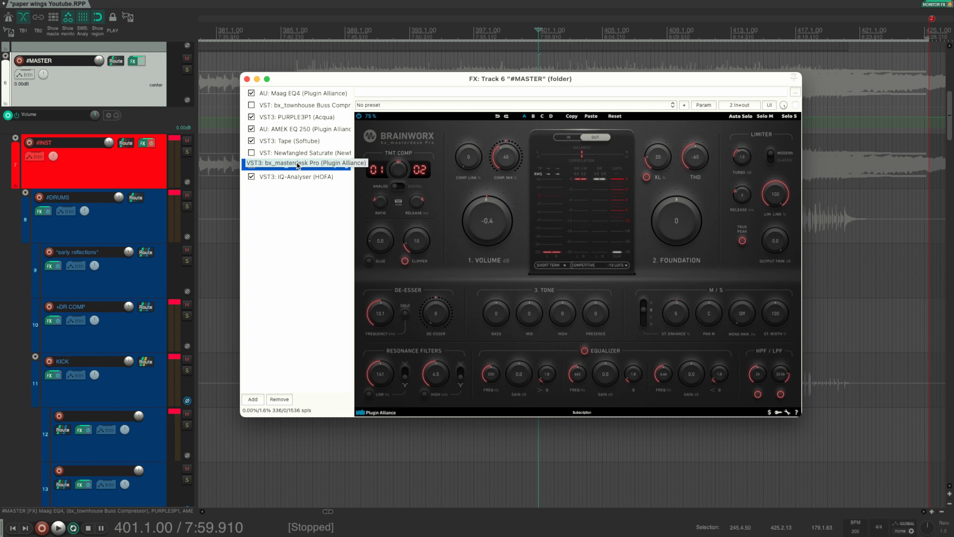
click(141, 170)
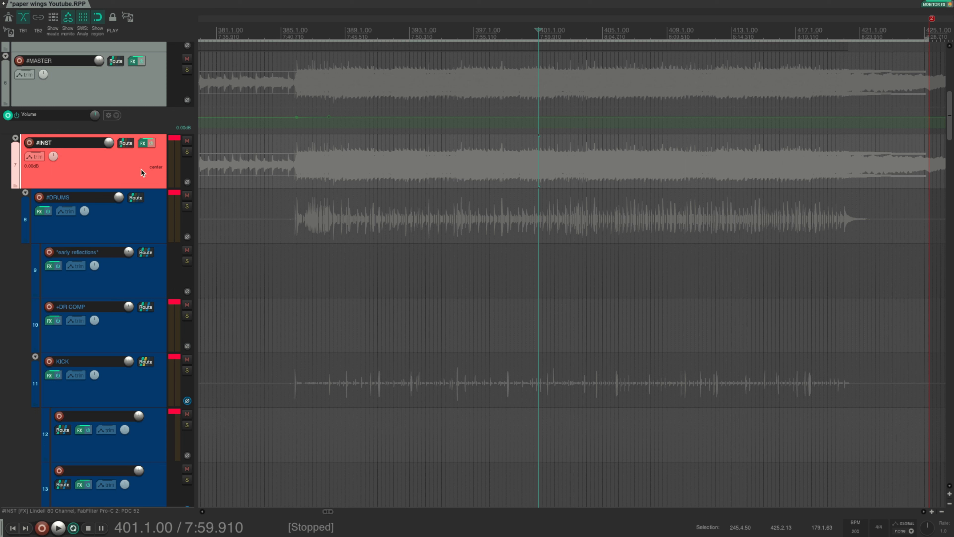
Audition the *early reflections* track soloed from bar 401, then clear its solo and mute it.
scroll(8, 258, down, 2)
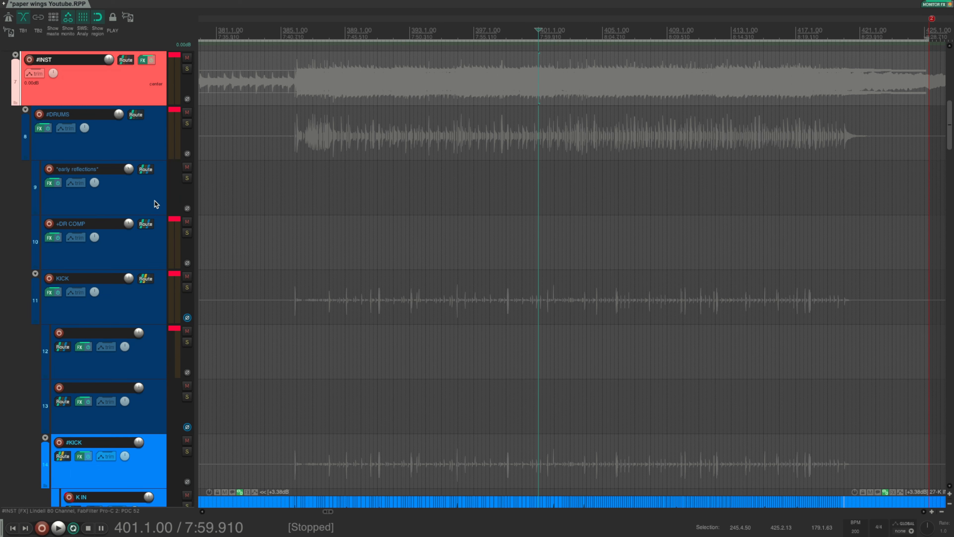
click(159, 192)
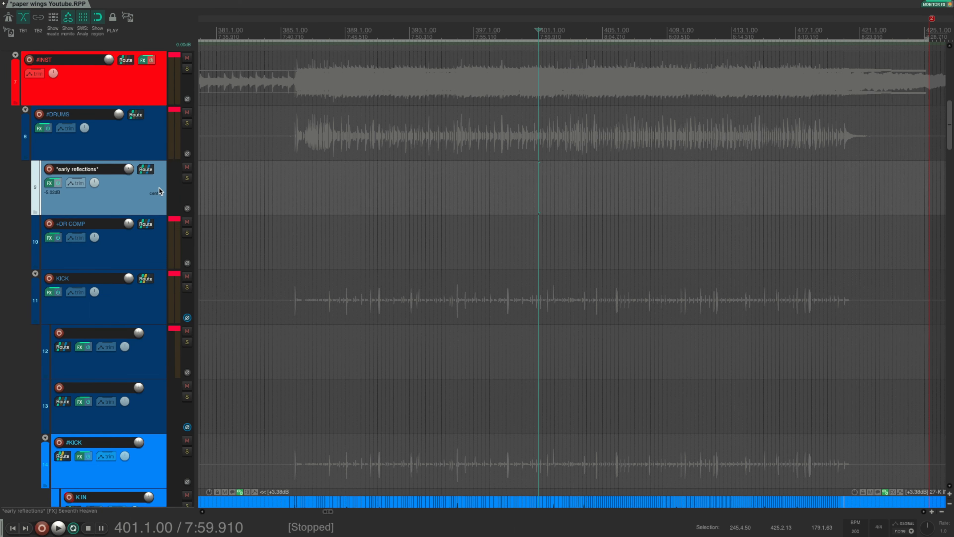
click(187, 178)
key(space)
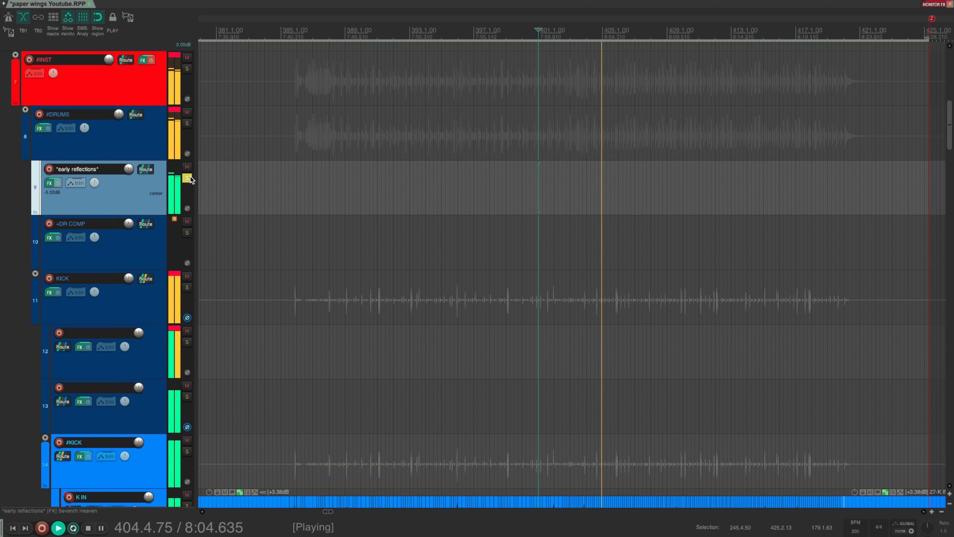
key(space)
click(190, 176)
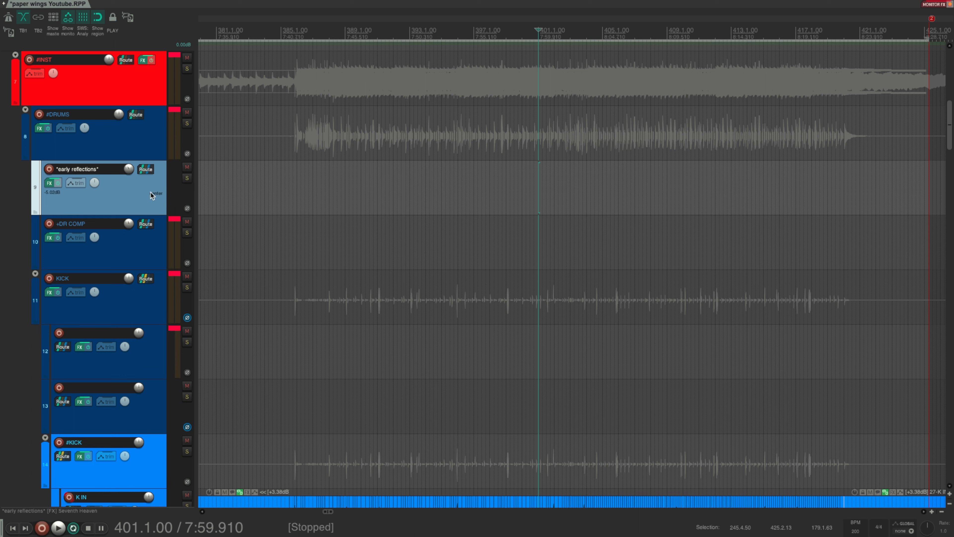
click(189, 168)
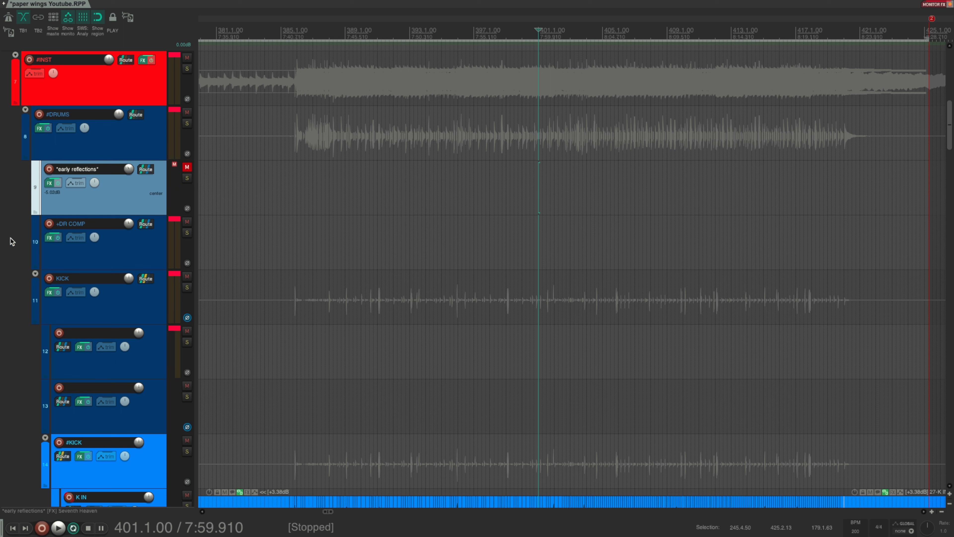
Select the +DR COMP track and add the KICK bus to the selection.
scroll(16, 239, down, 1)
click(138, 214)
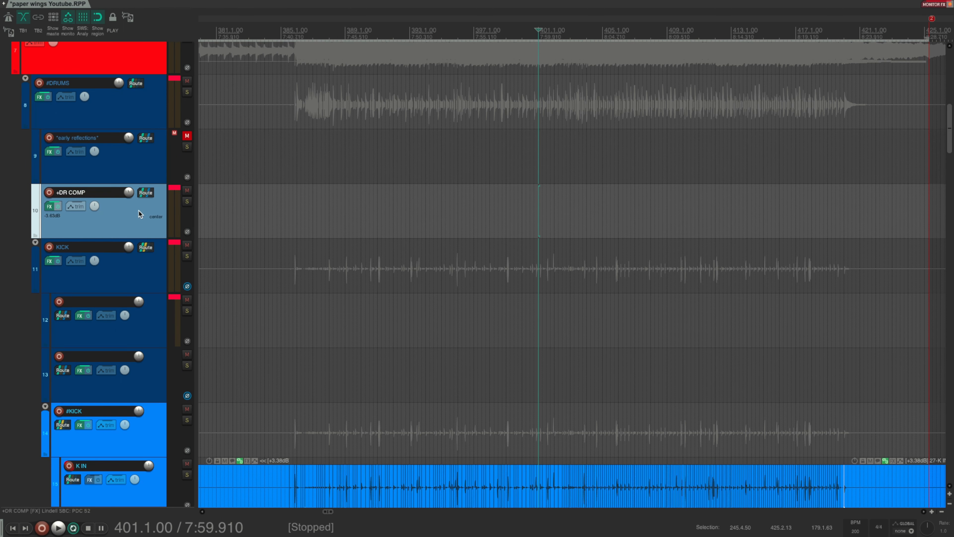
scroll(138, 214, down, 1)
super+click(129, 258)
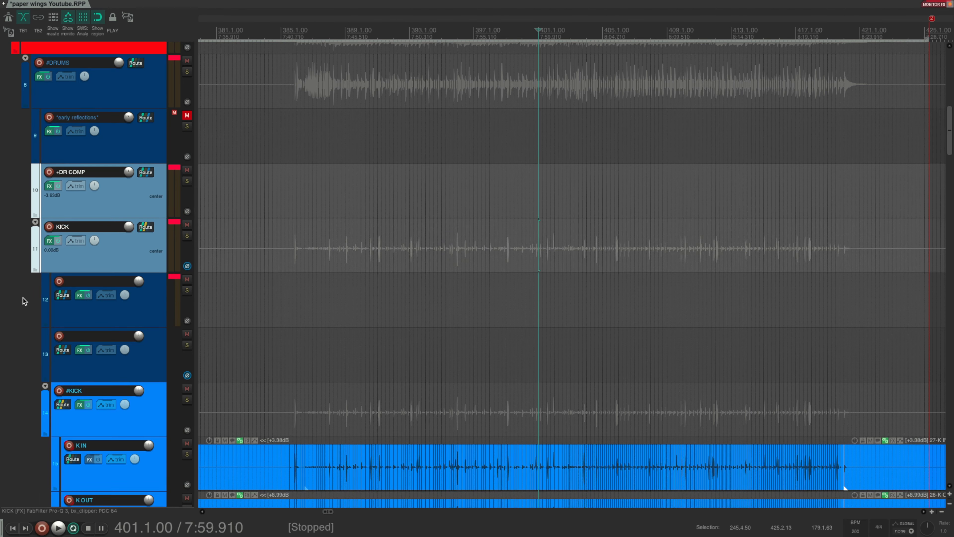
Add the SNARE bus to the track selection.
scroll(17, 296, down, 14)
scroll(17, 296, right, 7)
scroll(16, 295, up, 3)
scroll(16, 295, up, 2)
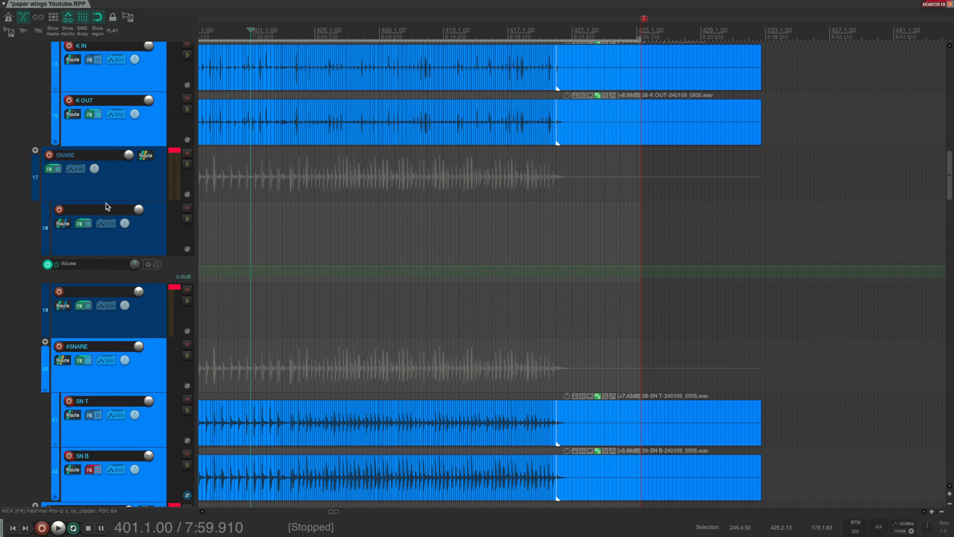
super+click(111, 195)
scroll(11, 255, up, 3)
scroll(10, 252, down, 4)
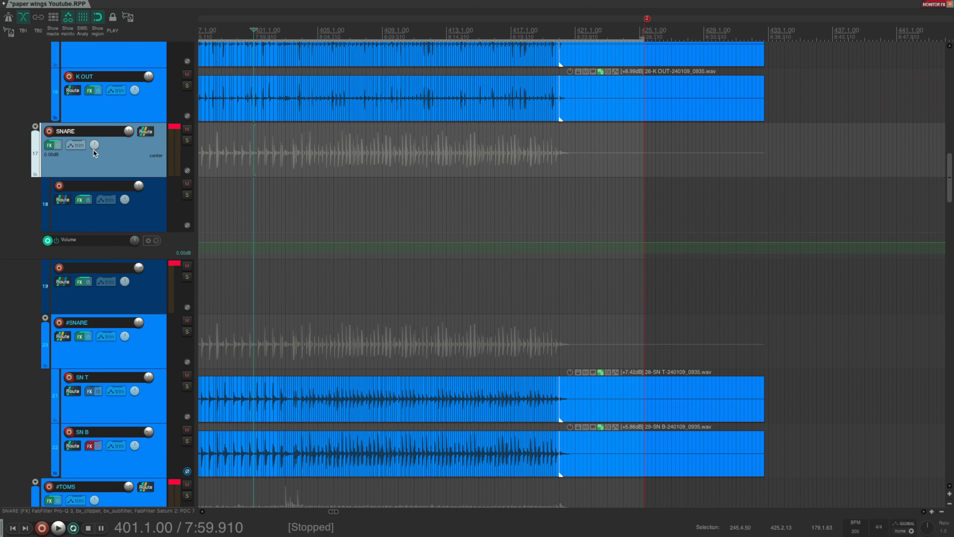
Extend the track selection with the #TOMS and #OH buses.
scroll(22, 213, down, 7)
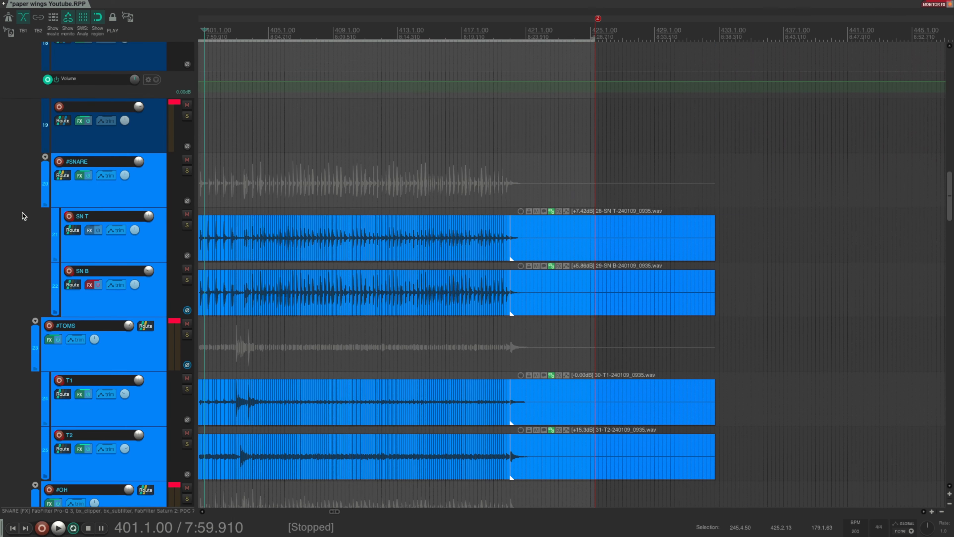
click(129, 231)
scroll(125, 256, down, 5)
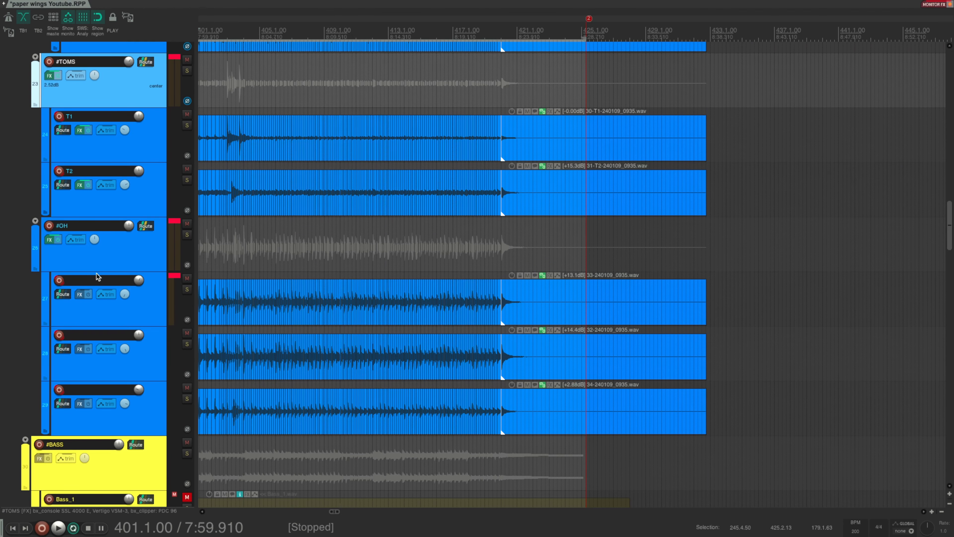
click(125, 256)
Add the #BASS bus, Rhytm L Intro_1 and the GIT_RHY bus to the track selection.
scroll(22, 280, down, 5)
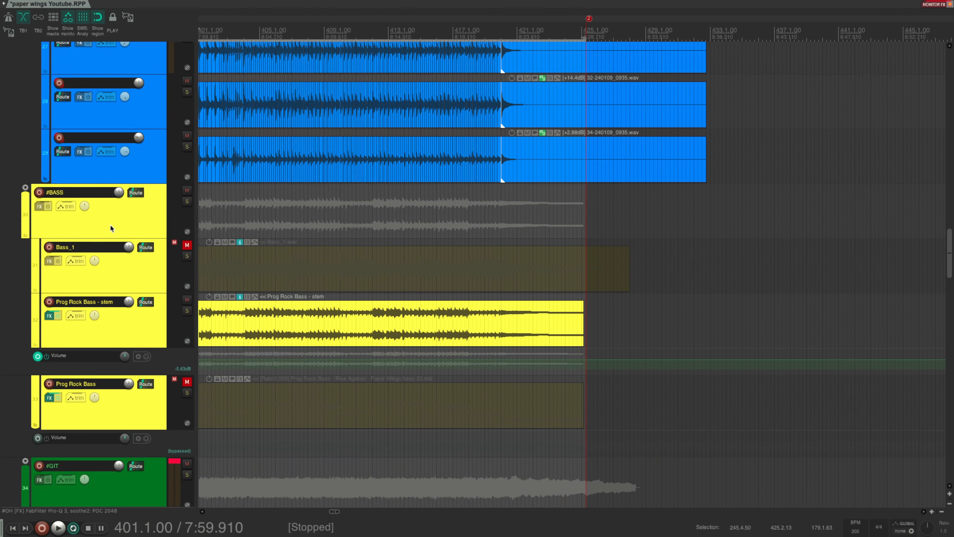
click(117, 220)
scroll(21, 286, down, 5)
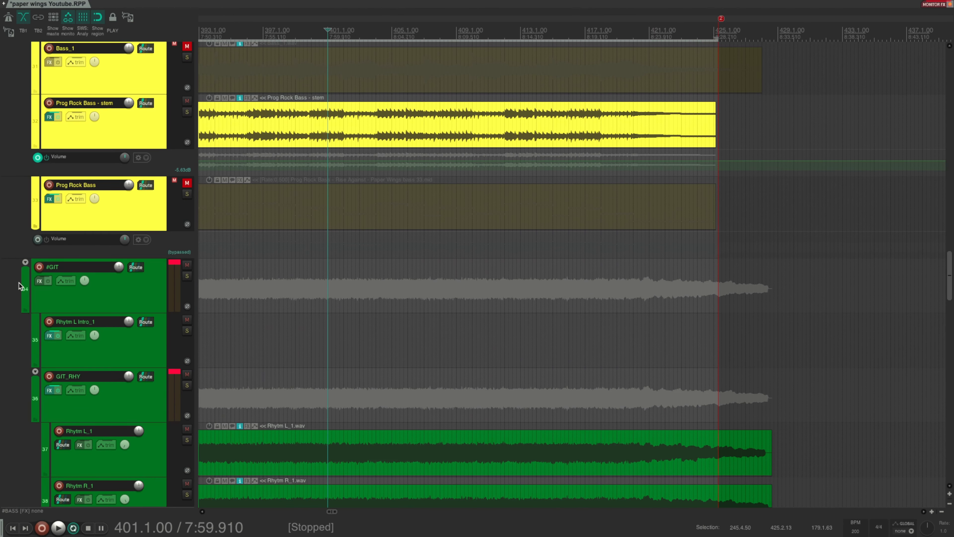
scroll(21, 286, down, 3)
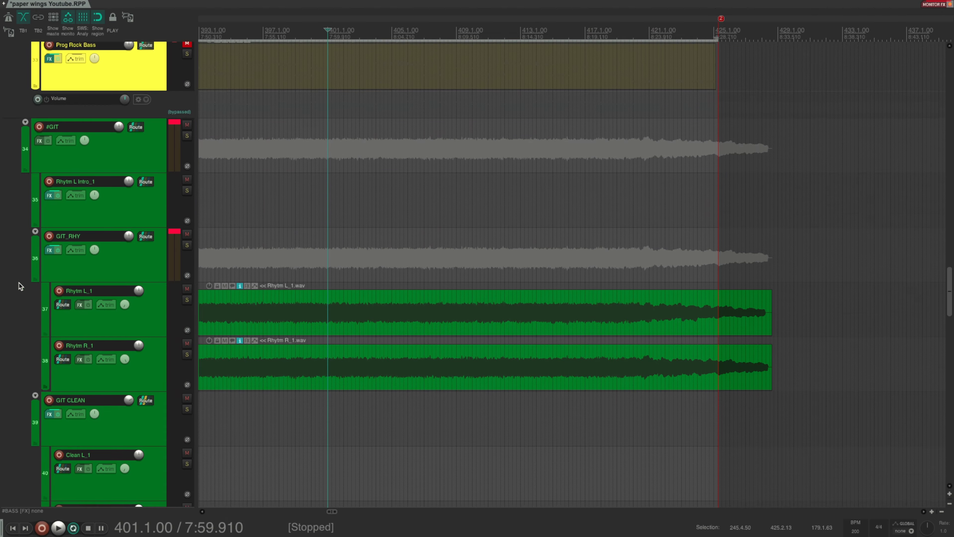
click(138, 216)
Add the GIT CLEAN bus and the Lead_2 guitar track to the selection.
scroll(7, 270, down, 4)
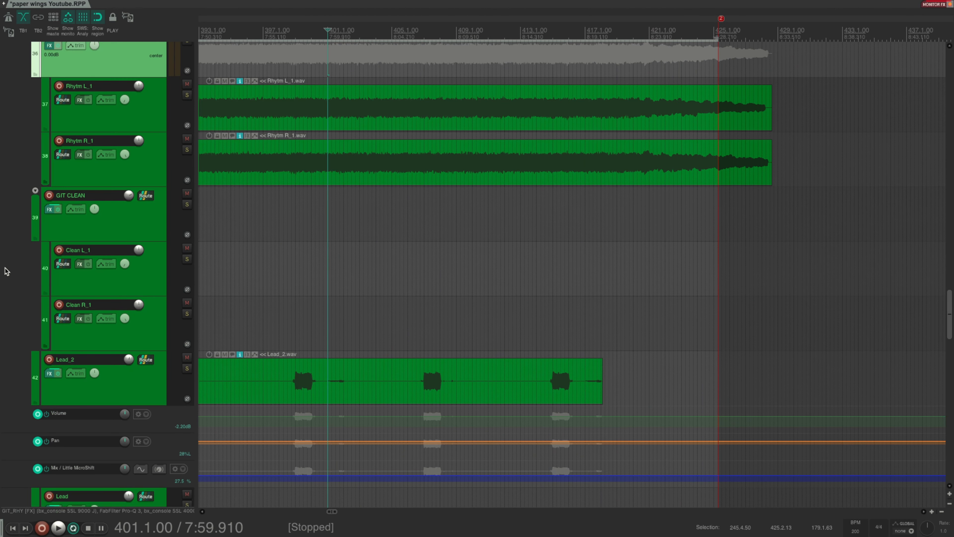
ctrl+click(112, 230)
scroll(13, 260, down, 4)
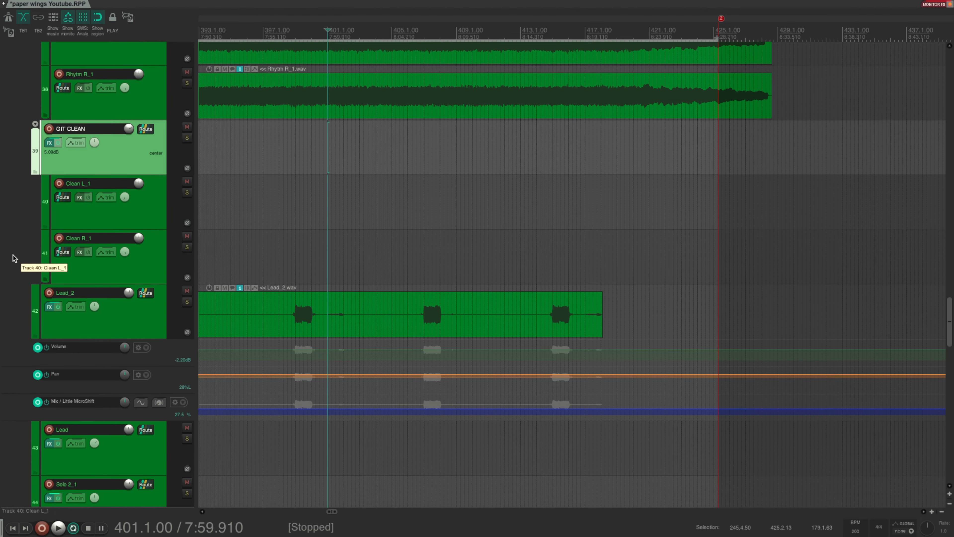
ctrl+click(118, 294)
Add the Lead and Solo 2_1 guitar tracks to the selection and mute the *gtr delay track.
scroll(13, 272, down, 5)
ctrl+click(114, 287)
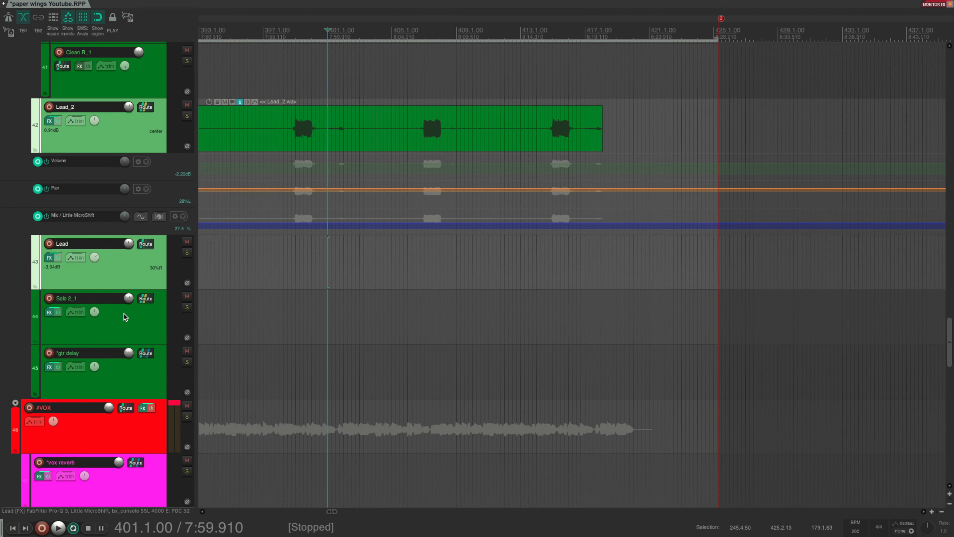
ctrl+click(125, 317)
click(186, 351)
Add the Main Vox_1 and Main Vox_3 vocal tracks to the selection.
scroll(8, 306, down, 9)
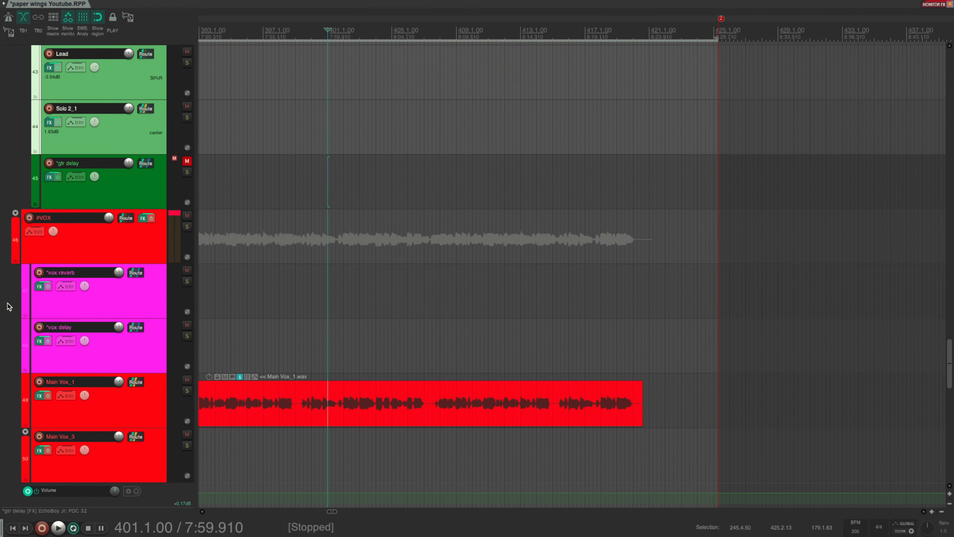
scroll(9, 307, left, 1)
scroll(9, 307, left, 2)
scroll(17, 309, down, 2)
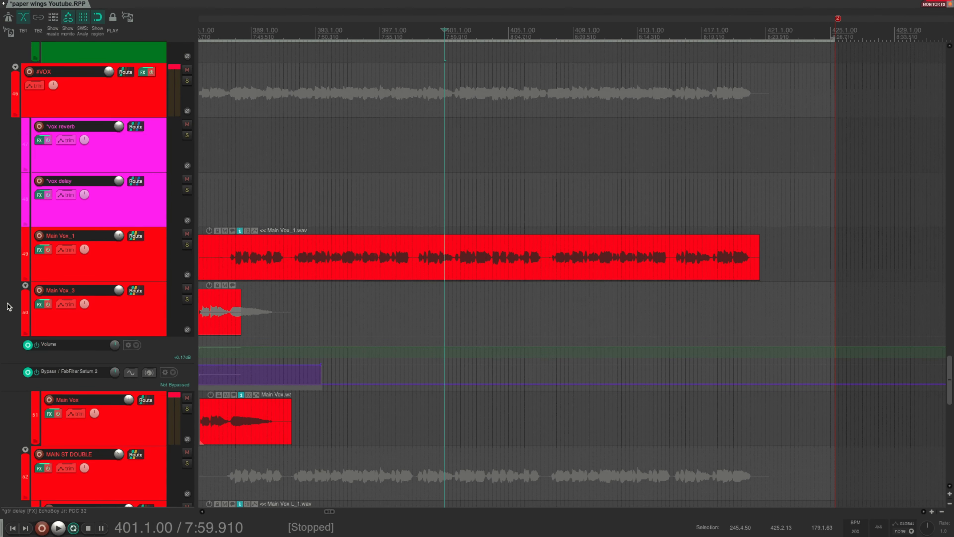
click(141, 271)
ctrl+click(86, 329)
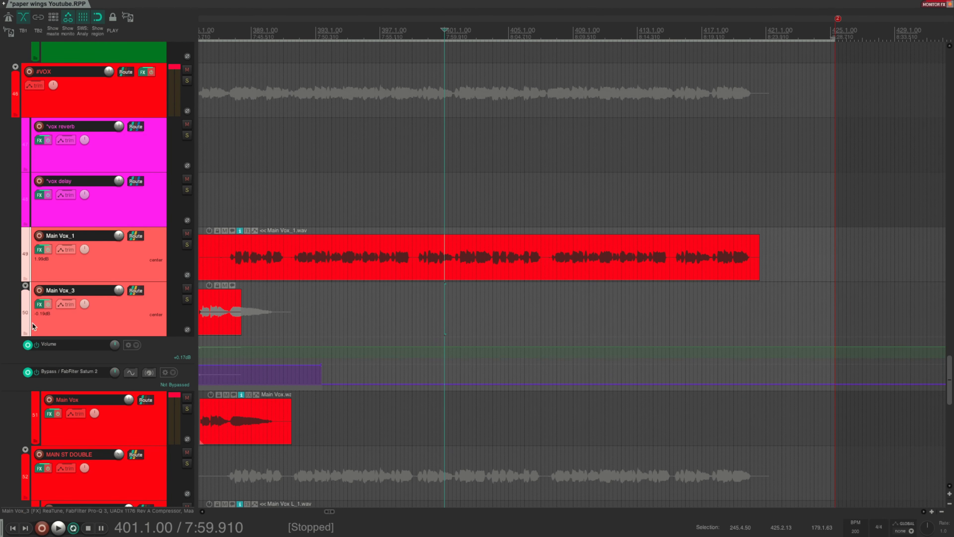
Add the MAIN ST DOUBLE and VOX HARM buses to the track selection.
scroll(3, 317, down, 4)
click(4, 316)
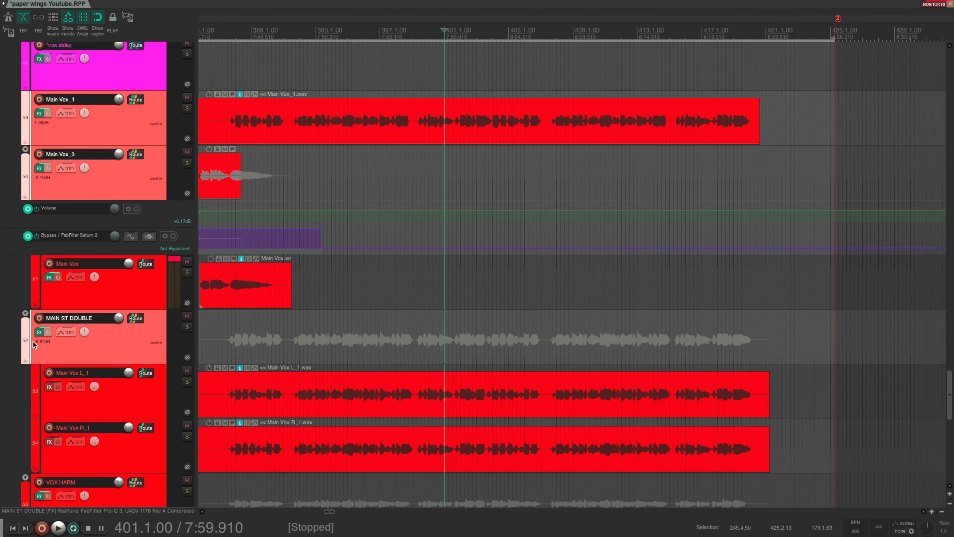
scroll(7, 330, down, 6)
scroll(7, 330, right, 1)
click(105, 309)
Complete the track selection with the VOX CONTRA and VORM HARM 2 buses.
scroll(107, 308, down, 5)
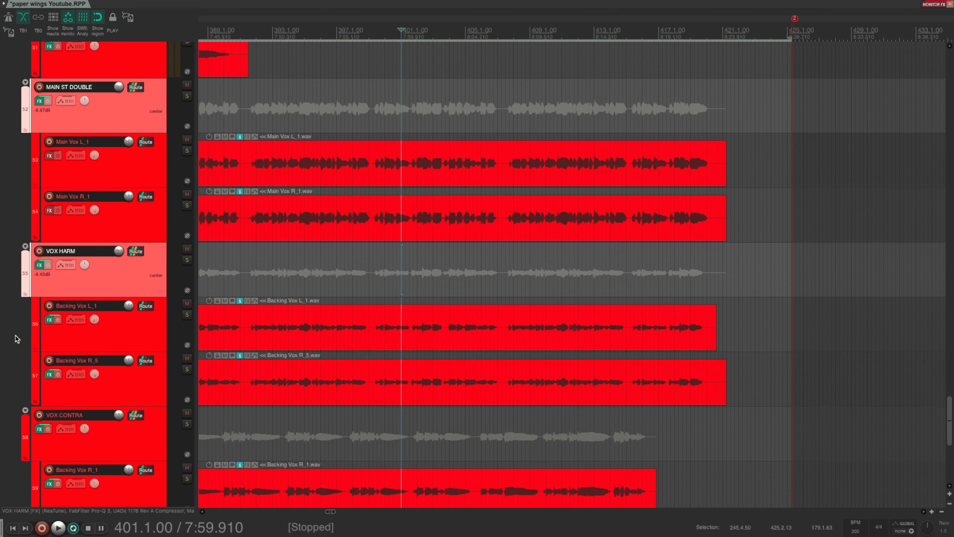
ctrl+click(111, 306)
ctrl+click(133, 461)
scroll(30, 390, down, 5)
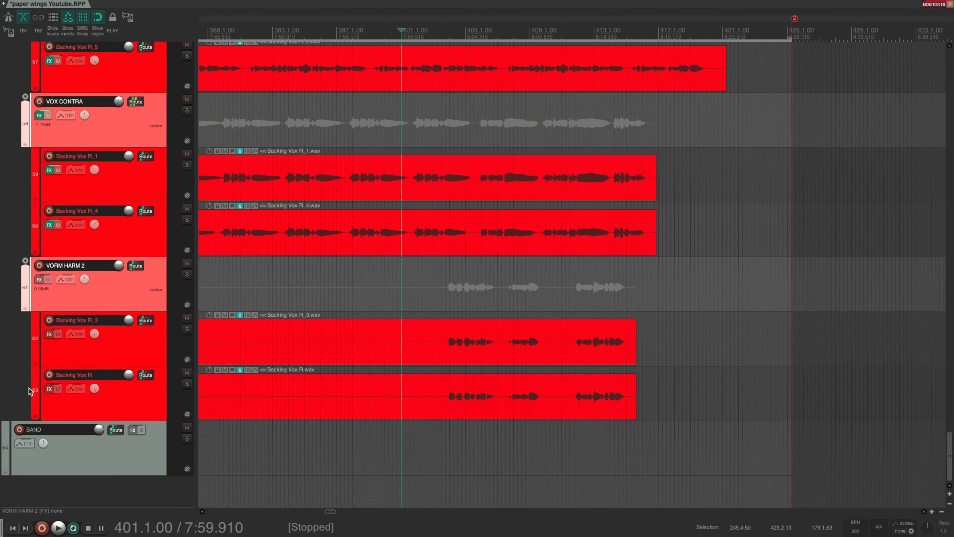
Mute the *vox reverb and *vox delay tracks inside the #VOX bus.
scroll(14, 377, right, 1)
scroll(14, 377, up, 20)
scroll(13, 377, down, 1)
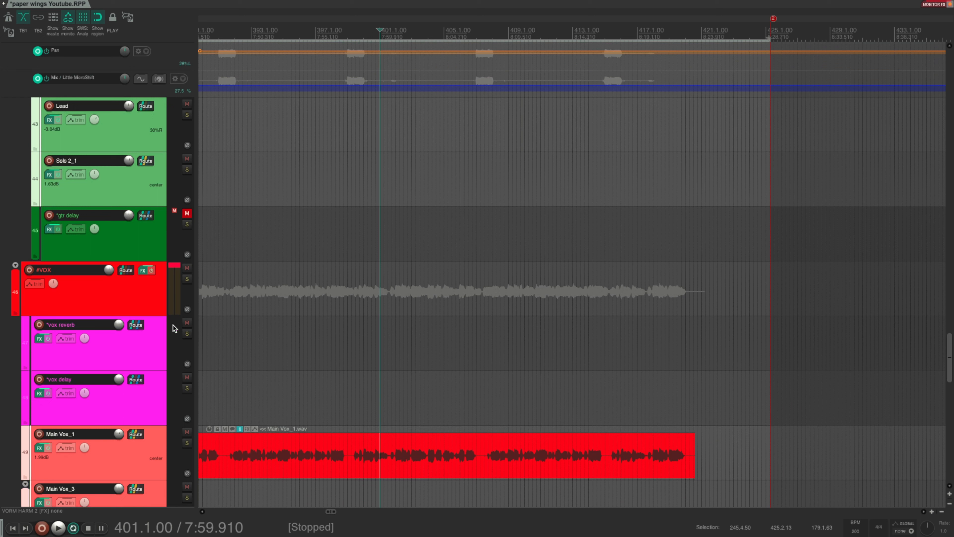
click(187, 323)
click(187, 377)
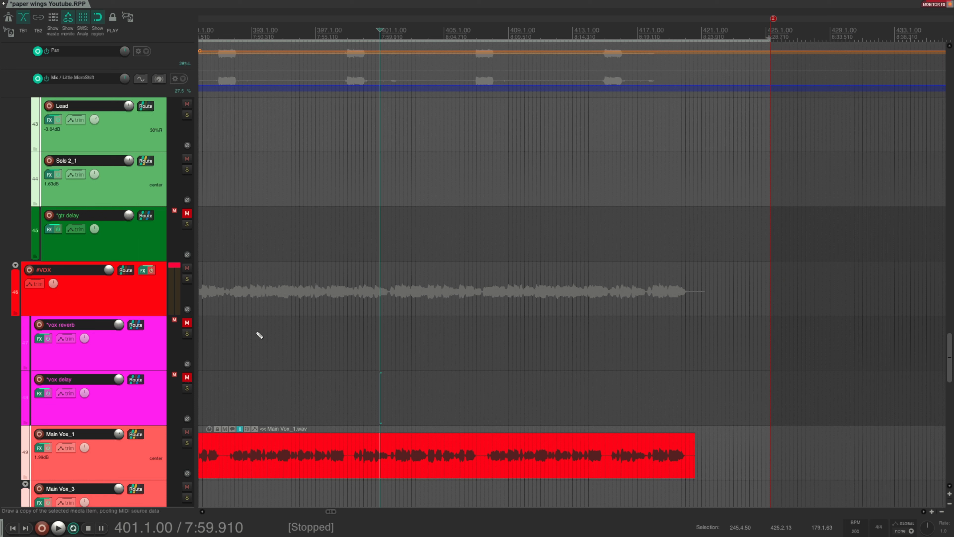
Open the Render to File settings and set the render source to Selected tracks via master.
key(super+alt+r)
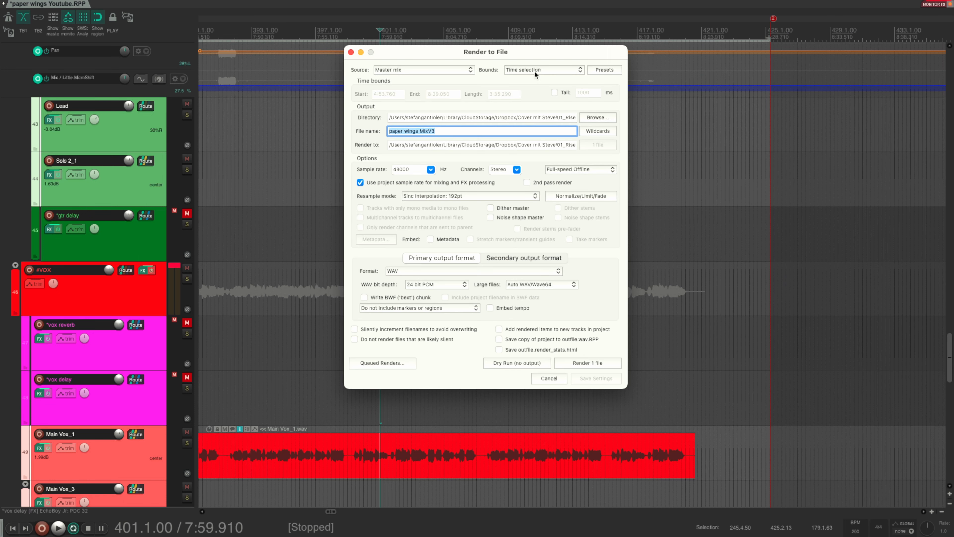
click(399, 72)
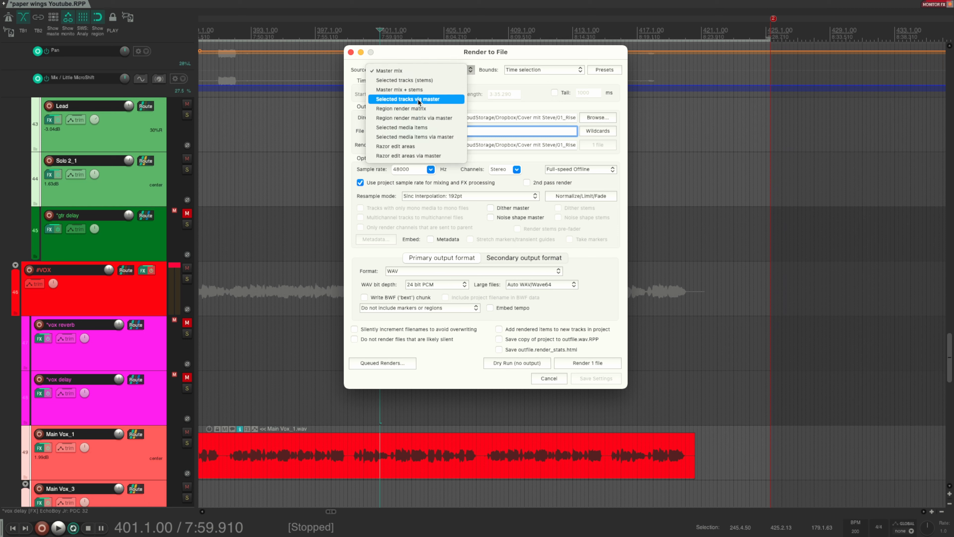
click(419, 100)
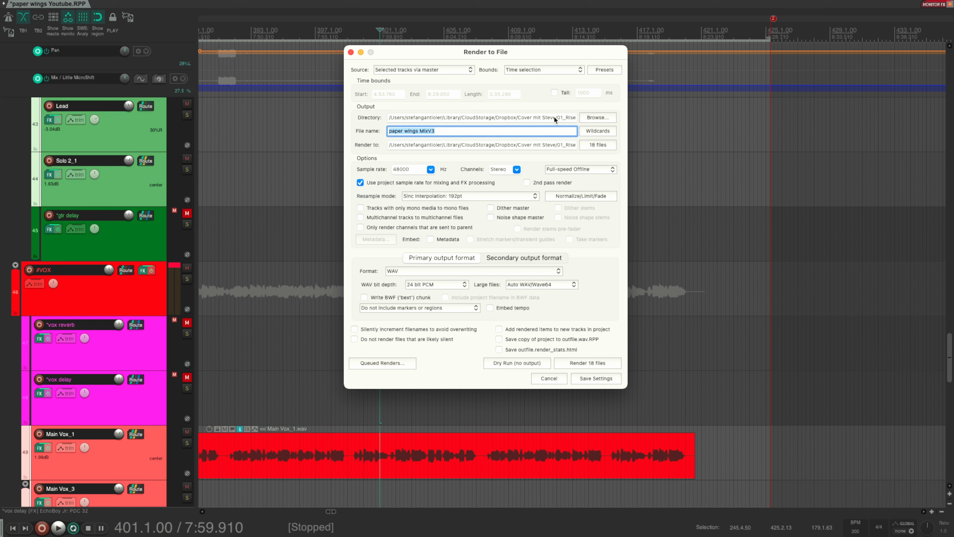
Set the render output directory to a Dropbox folder named Files for Dolby Atmos.
click(588, 118)
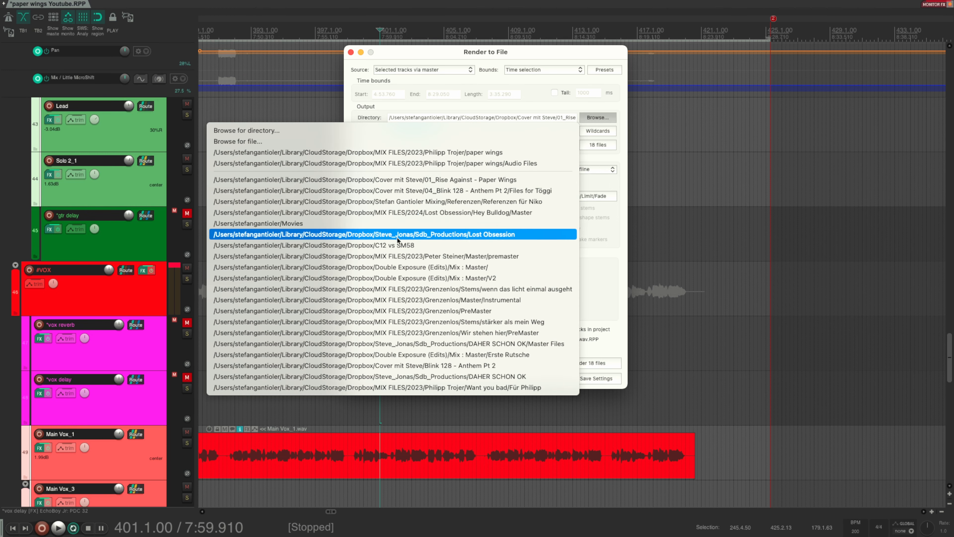
click(406, 245)
drag(517, 117, 563, 120)
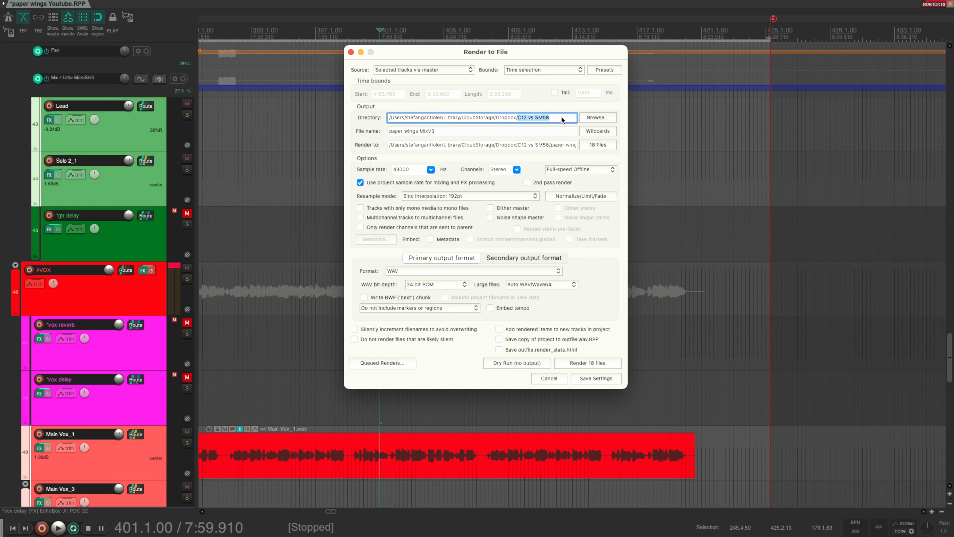
text(Files for Dolby)
text( At)
text(mios)
key(BackSpace)
key(BackSpace)
text(s)
key(Tab)
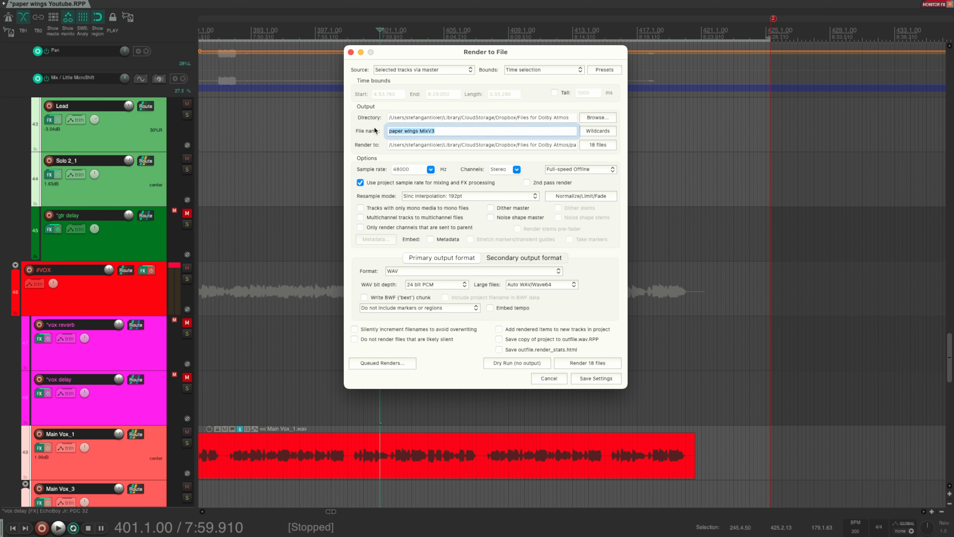
Set the render file name to the wildcard pattern $tracknumber_$track.
click(597, 130)
mouse_move(608, 145)
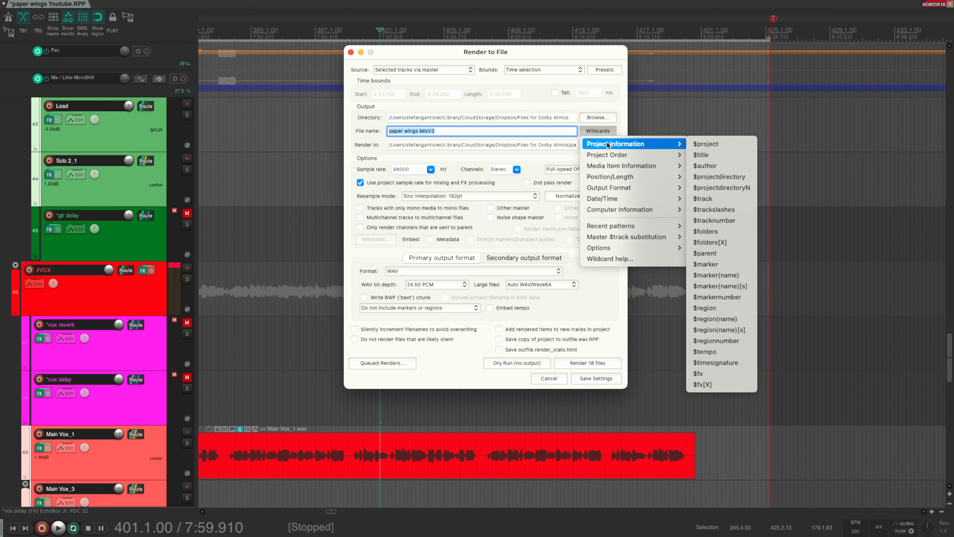
click(714, 220)
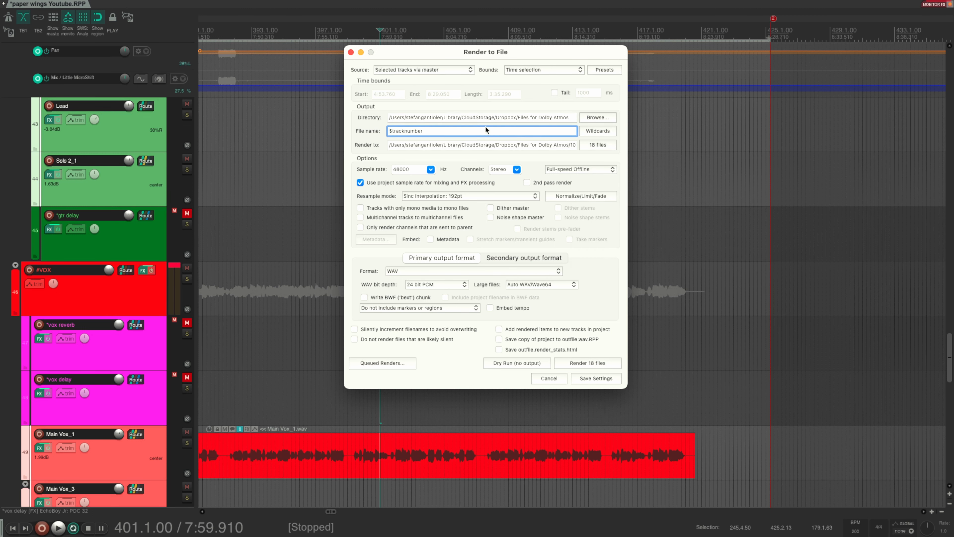
text(_)
click(598, 131)
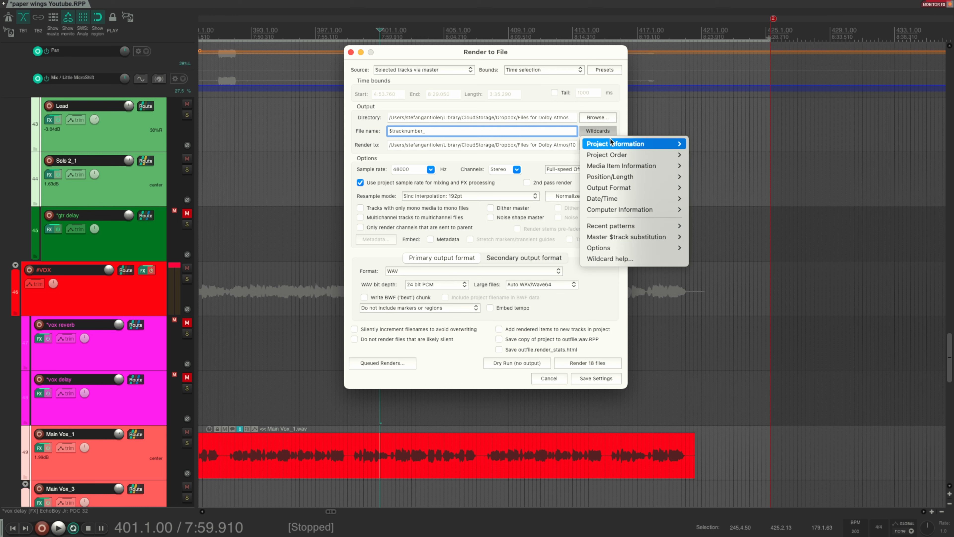
mouse_move(616, 144)
click(702, 198)
Enable True peak normalization only for files that are too loud, and render the selected stem tracks.
click(569, 197)
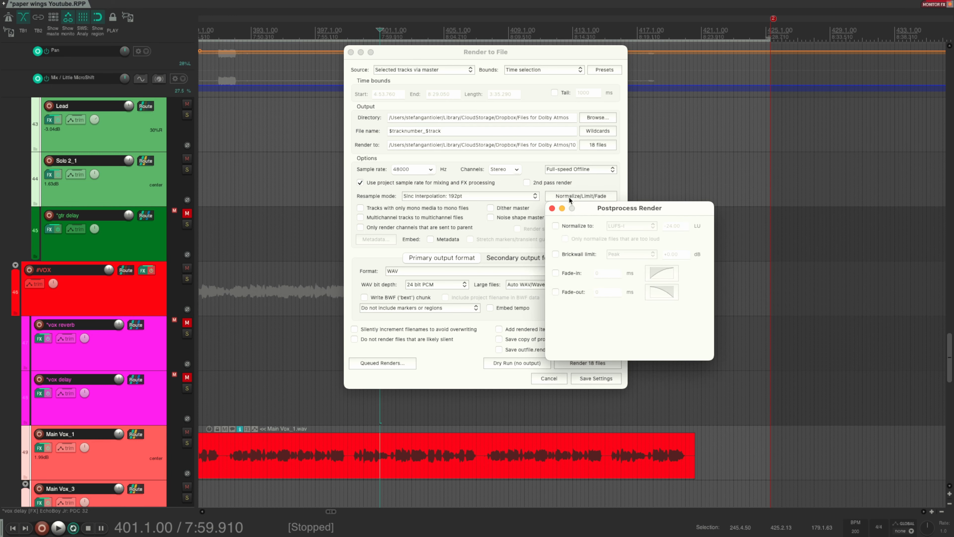
click(556, 225)
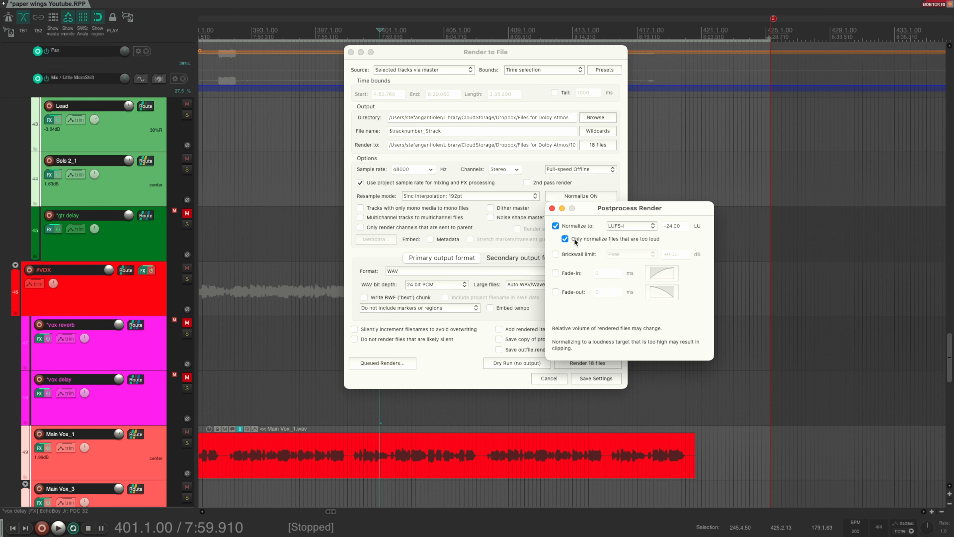
click(623, 226)
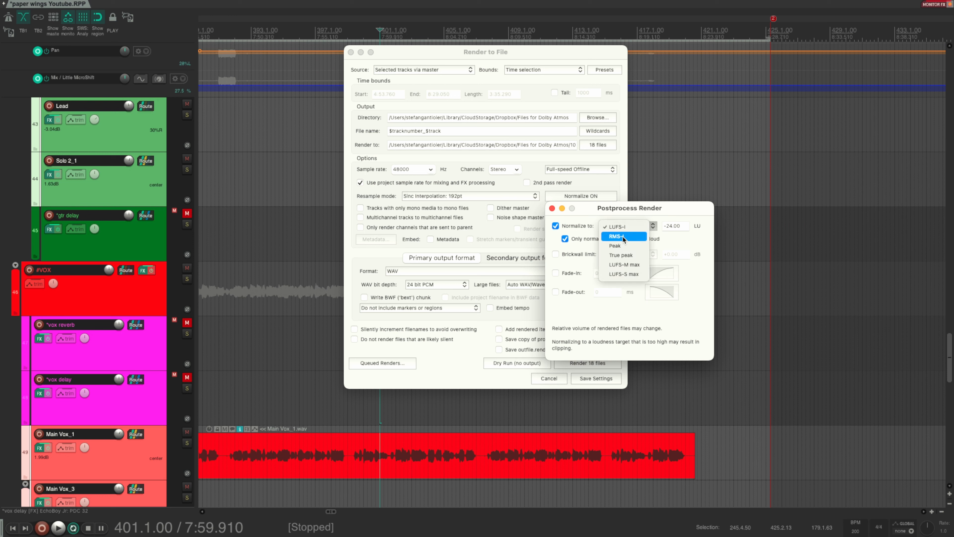
click(620, 255)
click(684, 227)
key(BackSpace)
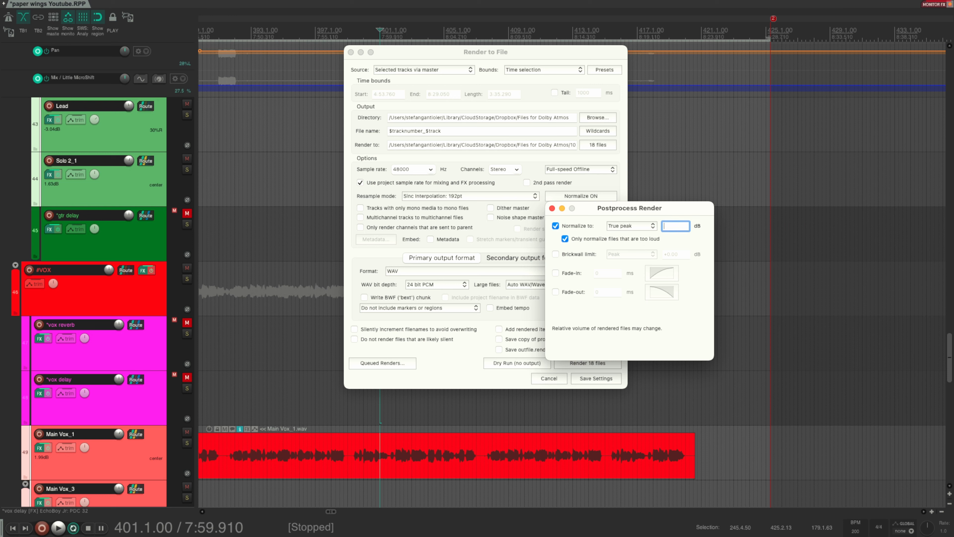
click(552, 209)
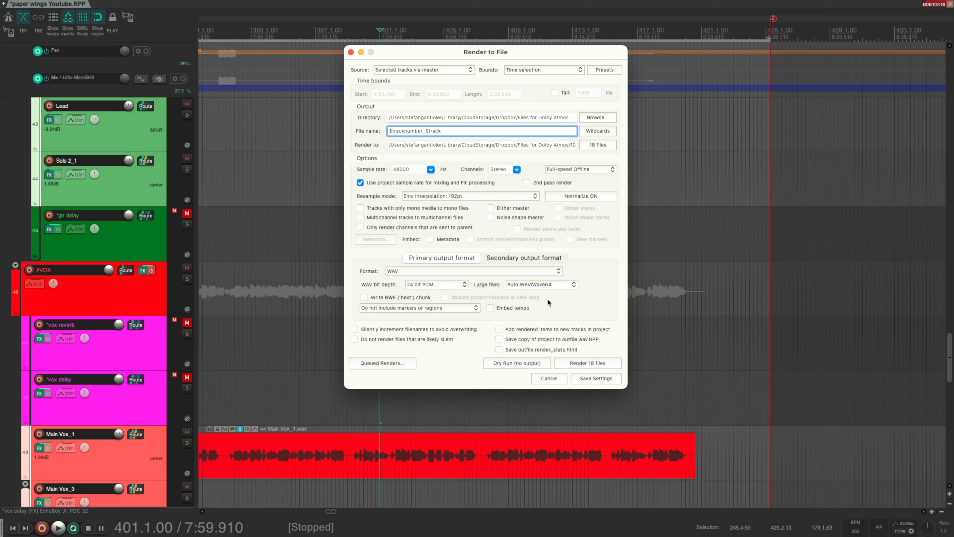
click(585, 364)
key(Return)
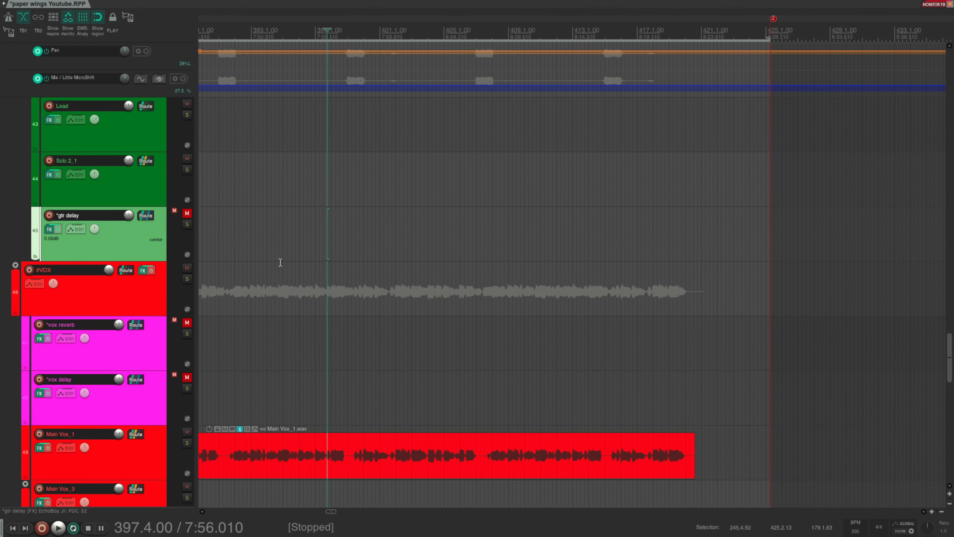
Select the *early reflections* track inside the #DRUMS bus and unmute it.
scroll(122, 243, up, 20)
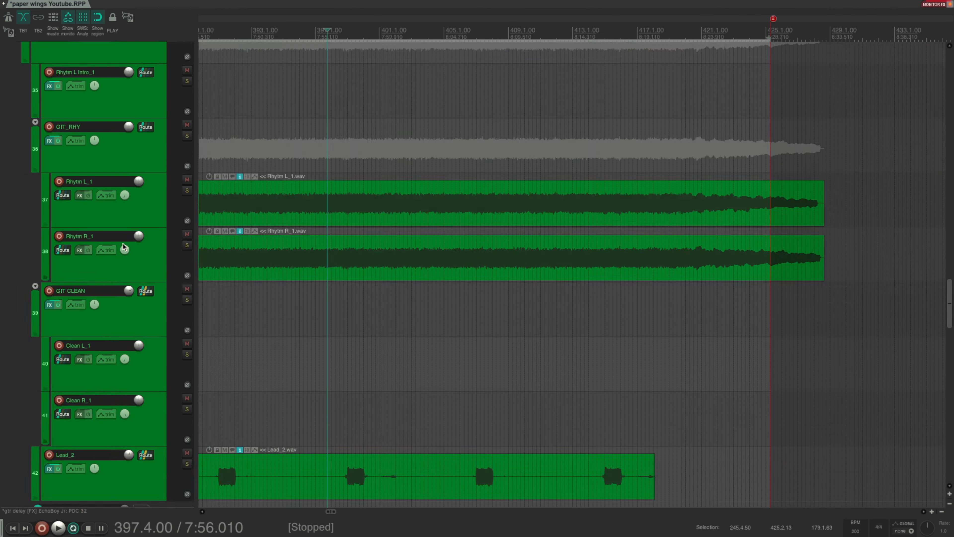
scroll(122, 243, down, 15)
scroll(123, 243, right, 10)
scroll(122, 243, up, 15)
scroll(122, 242, down, 7)
scroll(123, 244, down, 2)
scroll(123, 244, left, 10)
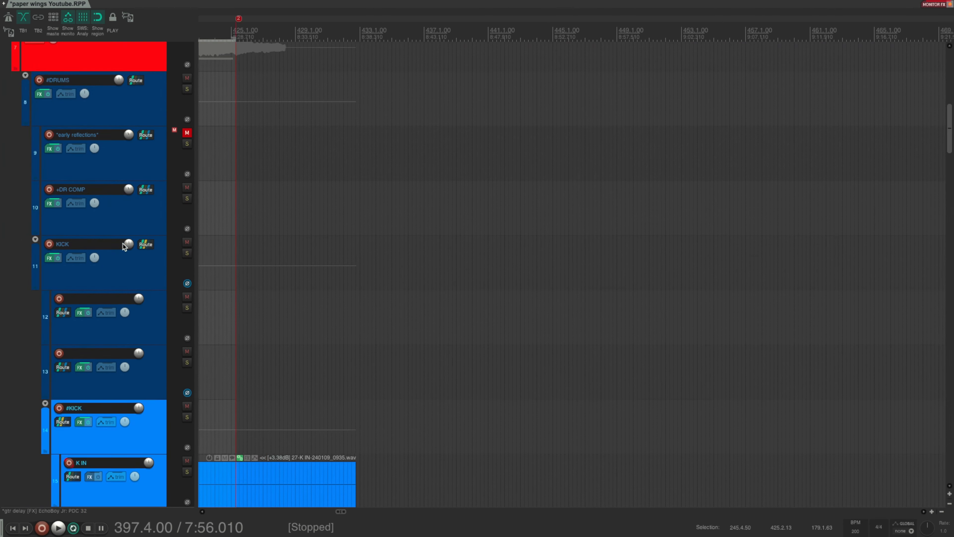
scroll(63, 257, down, 6)
scroll(62, 256, right, 3)
scroll(56, 252, up, 7)
click(135, 173)
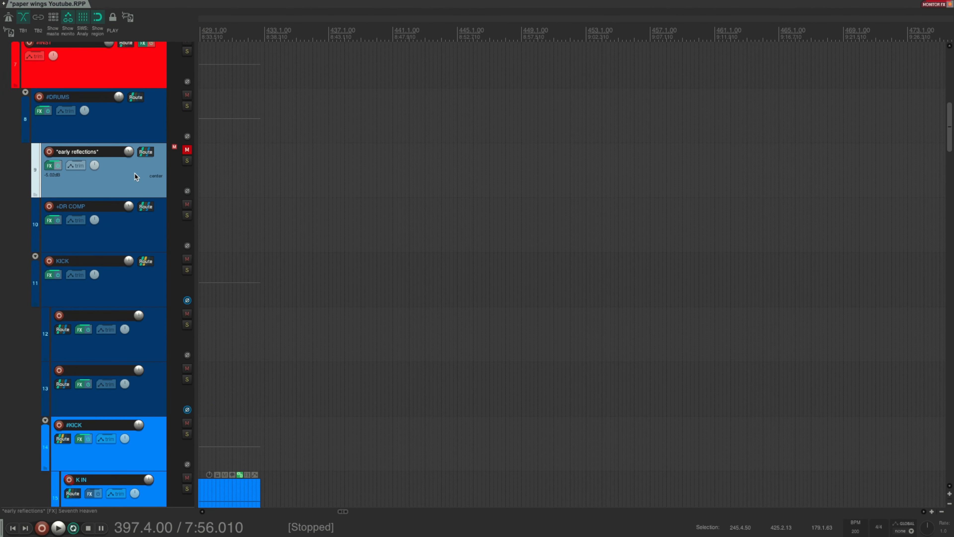
click(187, 150)
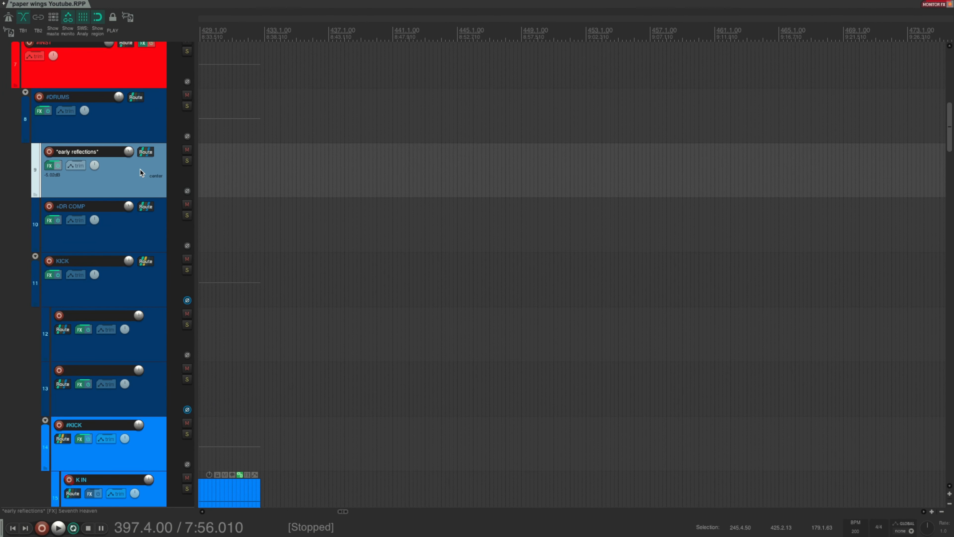
Add the *gtr delay track to the selection and unmute it.
scroll(23, 214, down, 15)
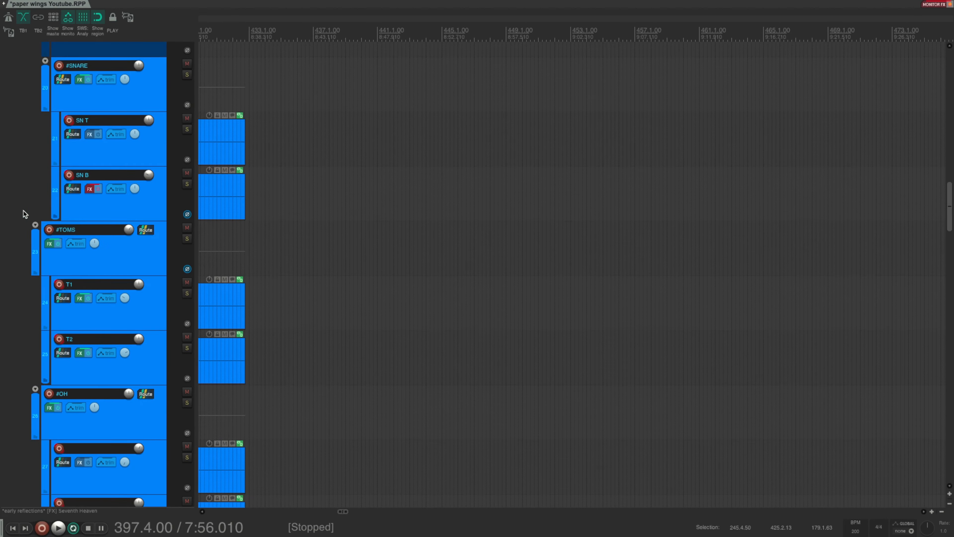
scroll(23, 214, right, 10)
scroll(24, 214, left, 1)
scroll(23, 214, down, 8)
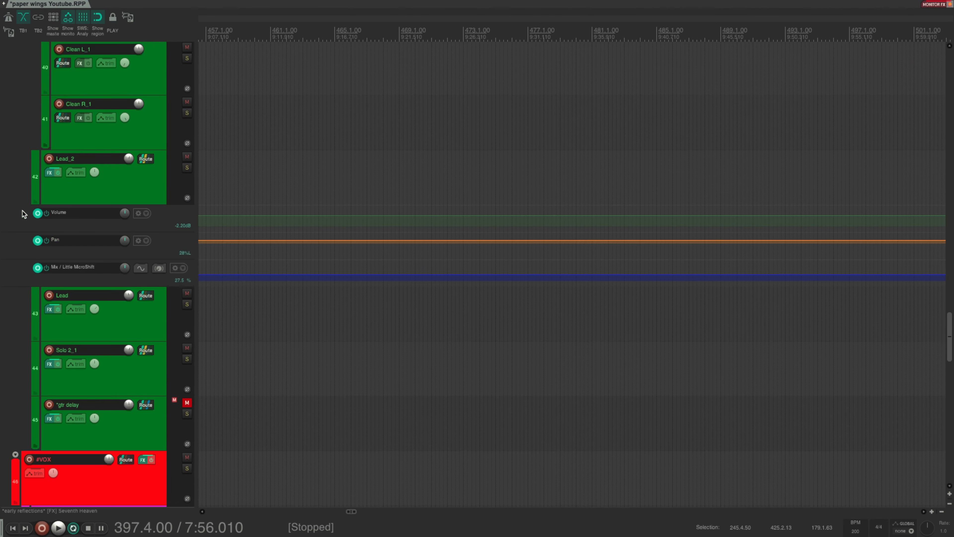
click(130, 267)
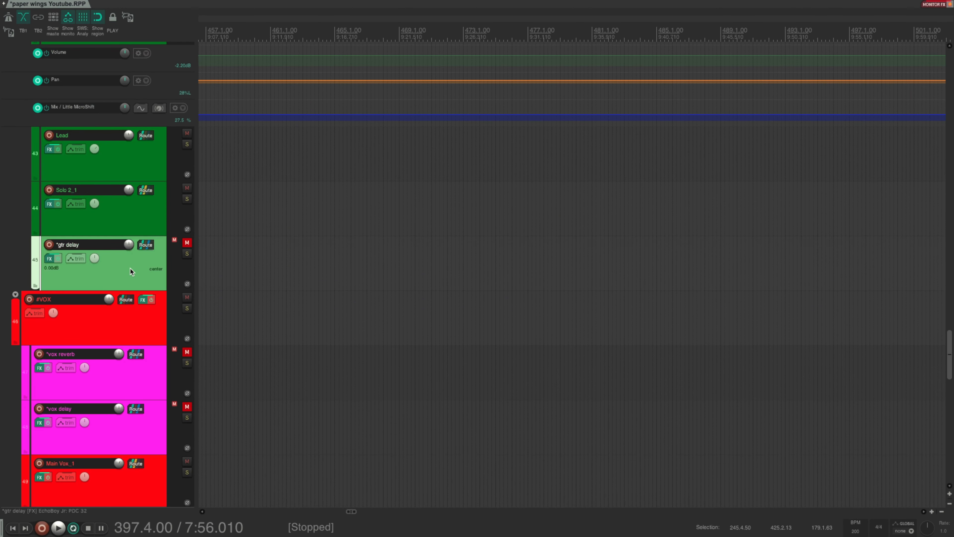
click(187, 242)
Add the *vox reverb and *vox delay tracks to the selection and unmute them.
scroll(19, 255, down, 3)
ctrl+click(122, 235)
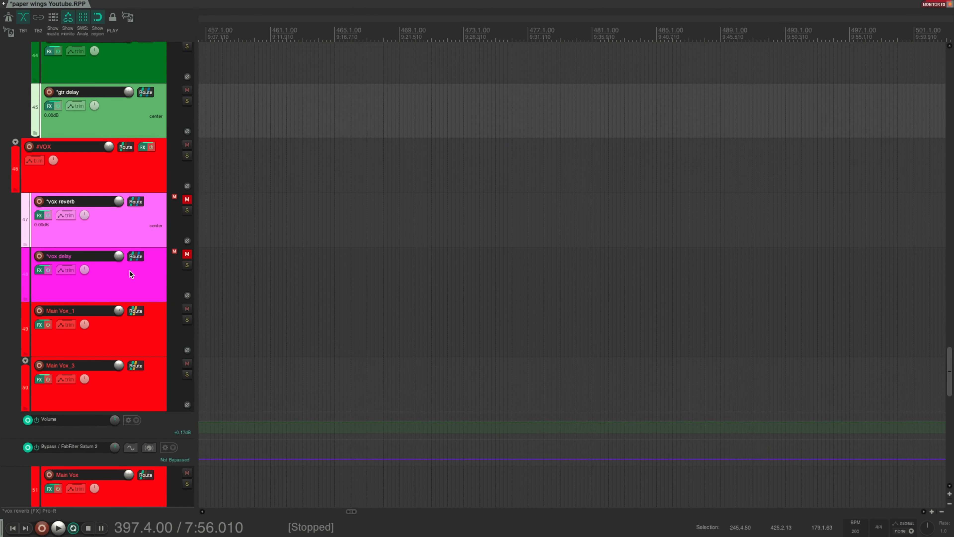
ctrl+click(129, 263)
click(186, 255)
Render the four selected effect tracks via master with the existing render settings.
scroll(74, 247, up, 20)
scroll(74, 247, right, 6)
scroll(74, 246, down, 7)
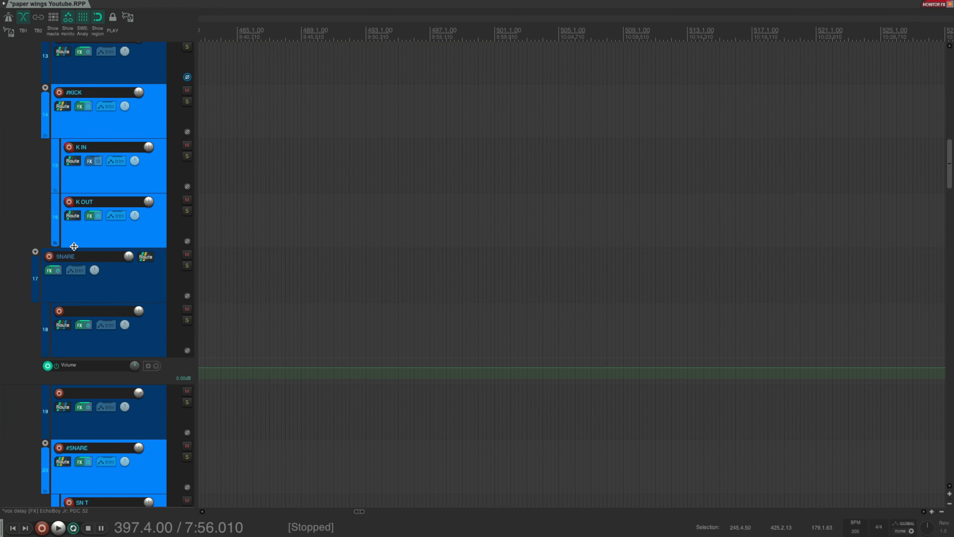
key(super+alt+r)
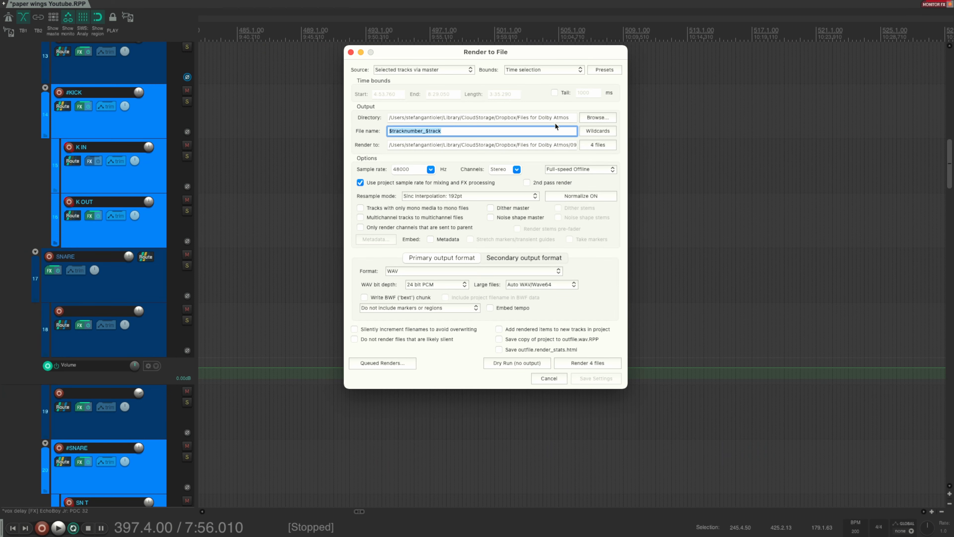
click(582, 362)
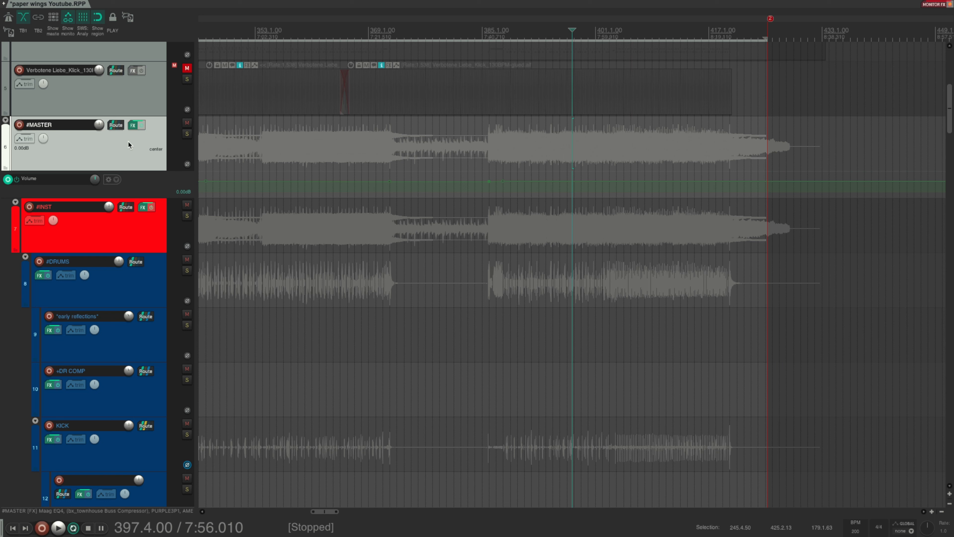
Render the #MASTER track with the same settings, and open the output folder to check the exported WAV files.
key(super+alt+r)
click(574, 365)
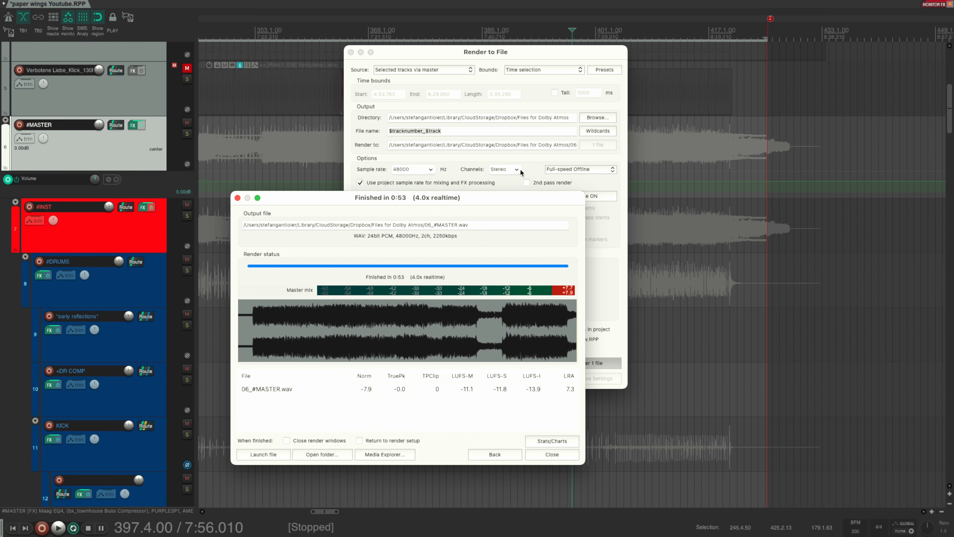
click(323, 454)
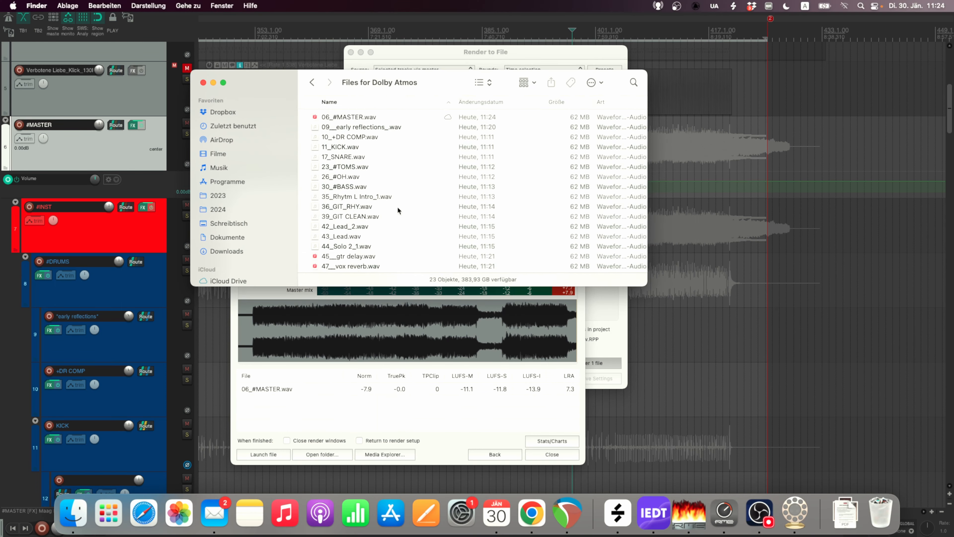
scroll(402, 200, down, 4)
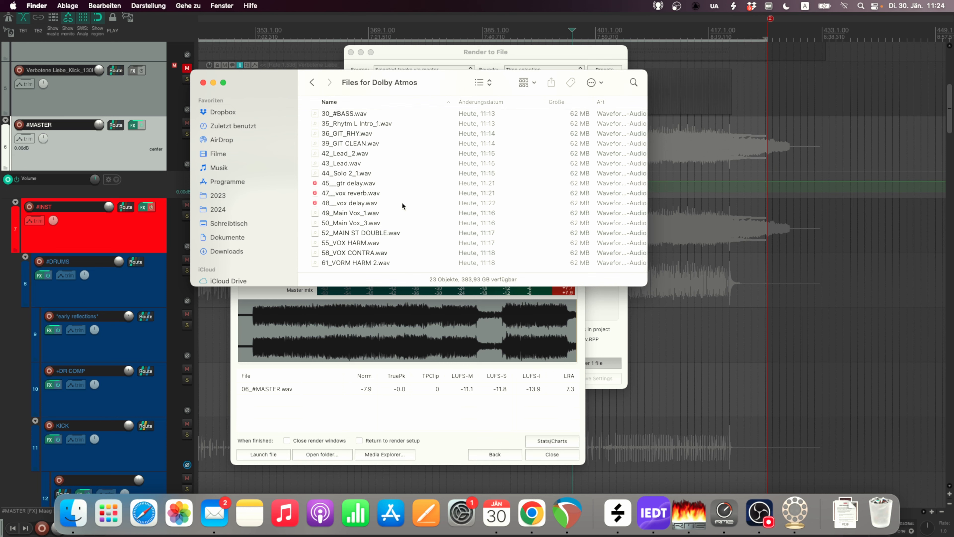